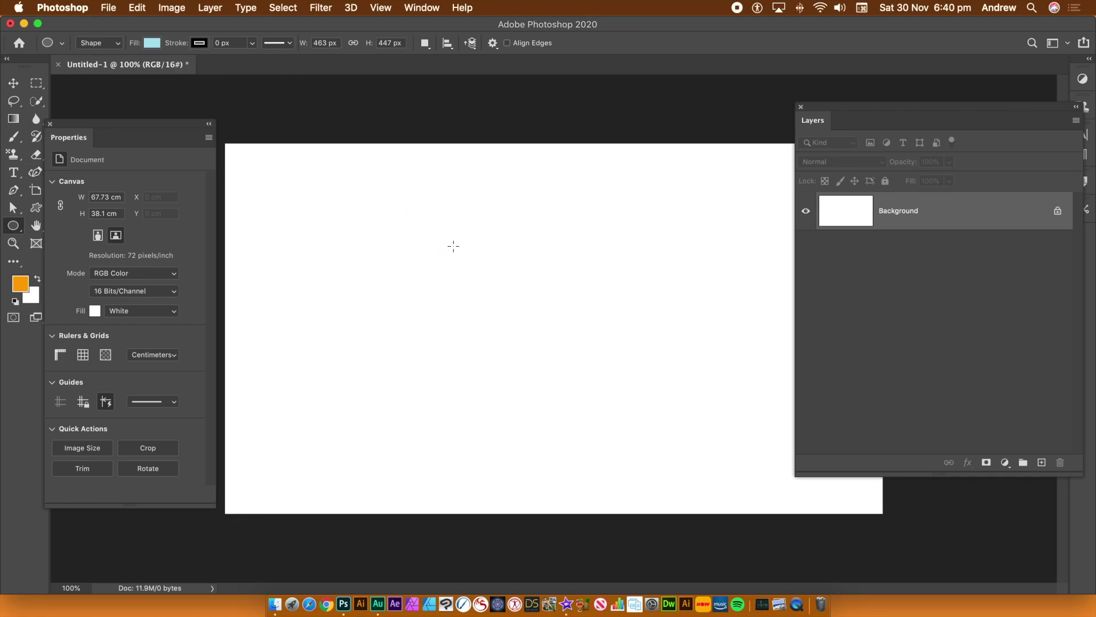
Draw a light blue circle, Ellipse 1, at the canvas centre and convert it to a smart object
drag(440, 236, 616, 412)
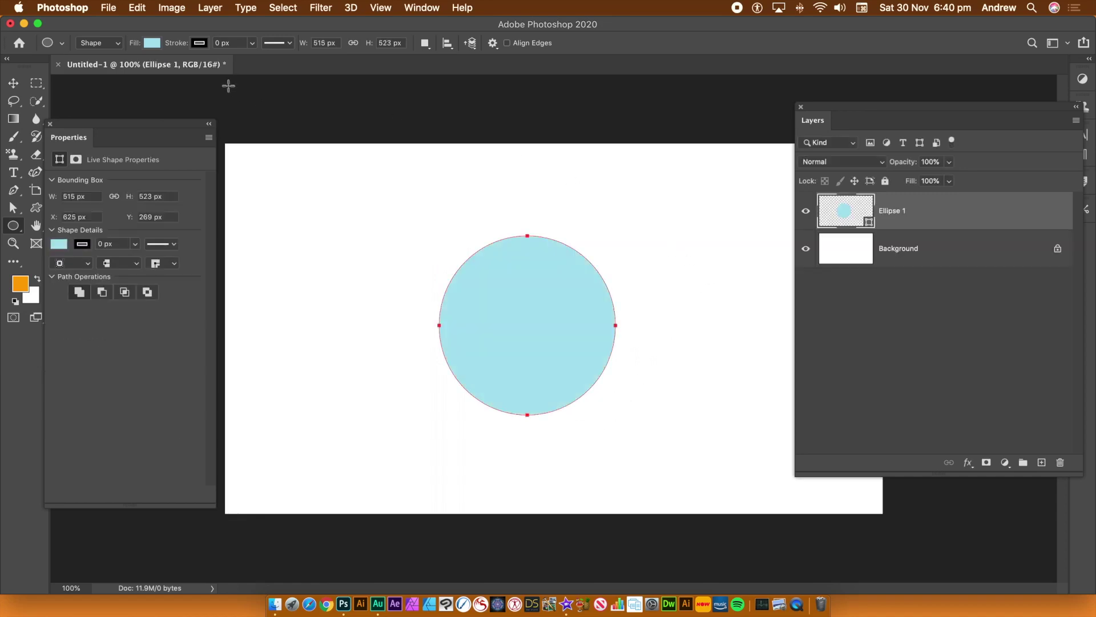
click(202, 8)
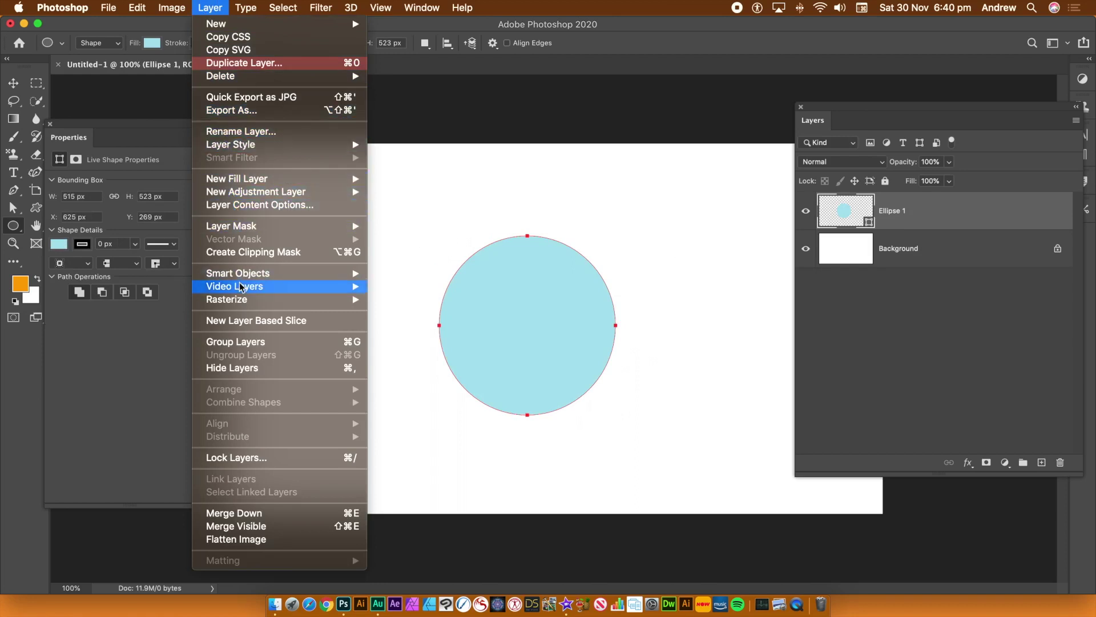
mouse_move(279, 273)
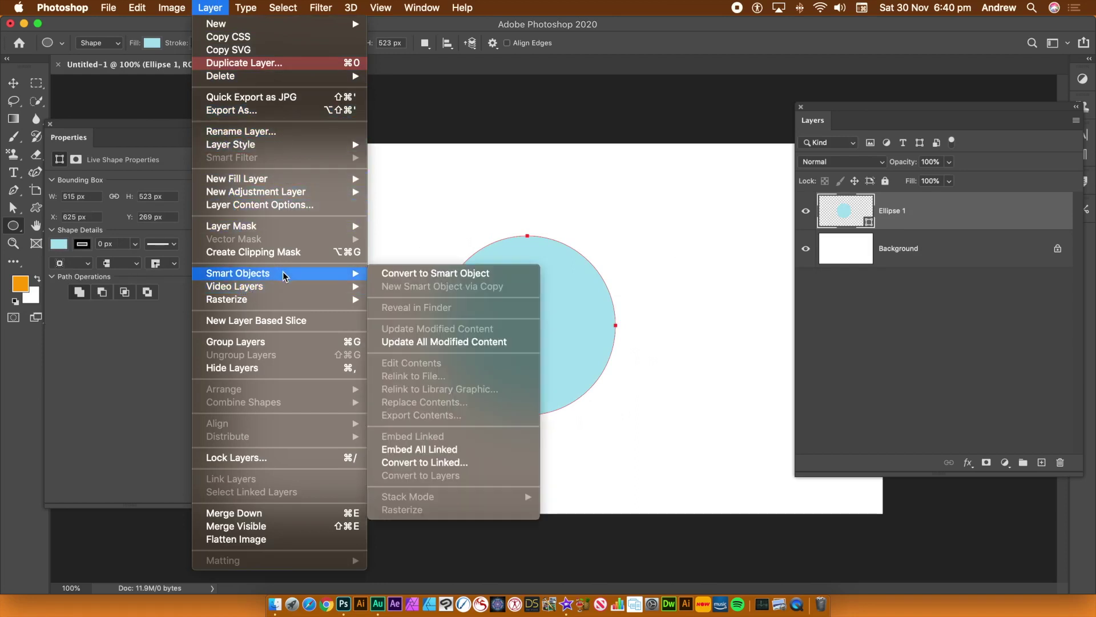
click(416, 274)
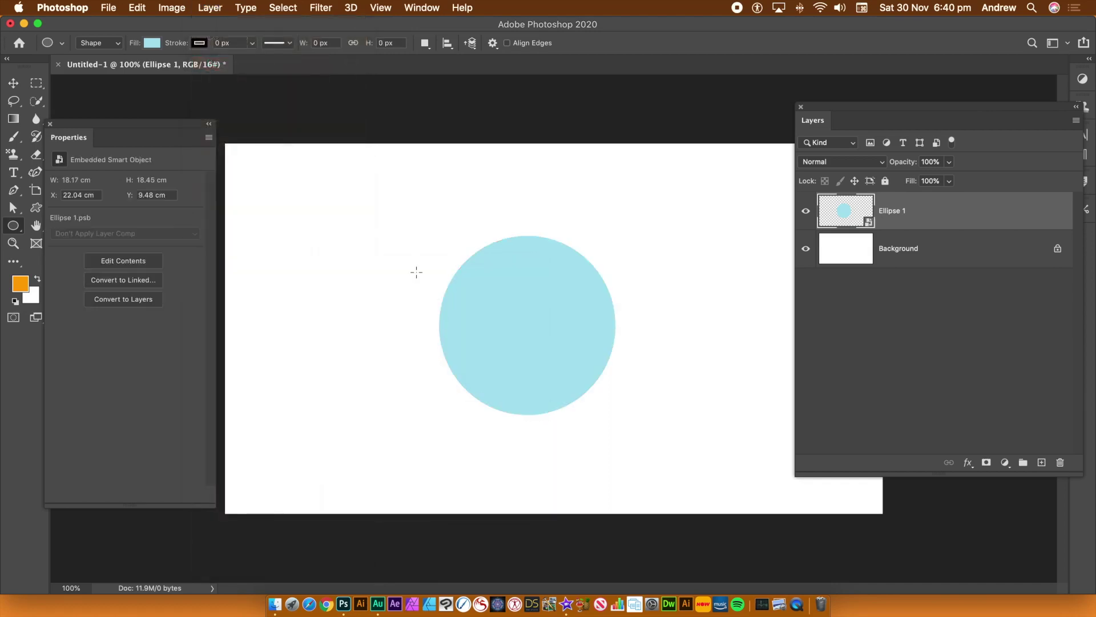
Use Convert to Layers in the Properties panel to restore Ellipse 1 as a live ellipse shape
click(13, 83)
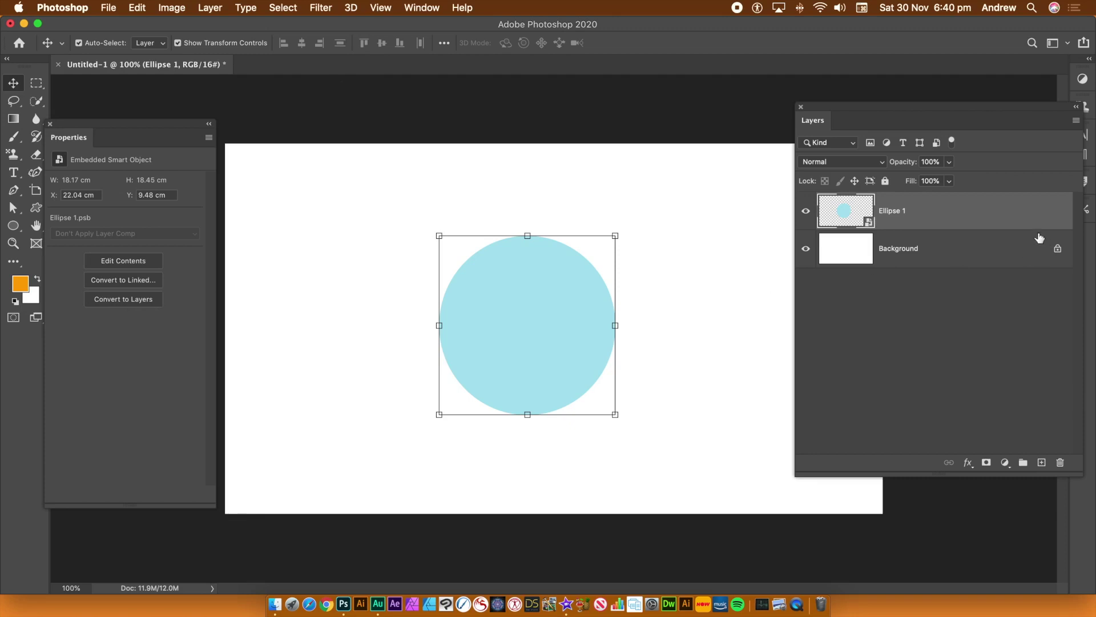
click(1077, 121)
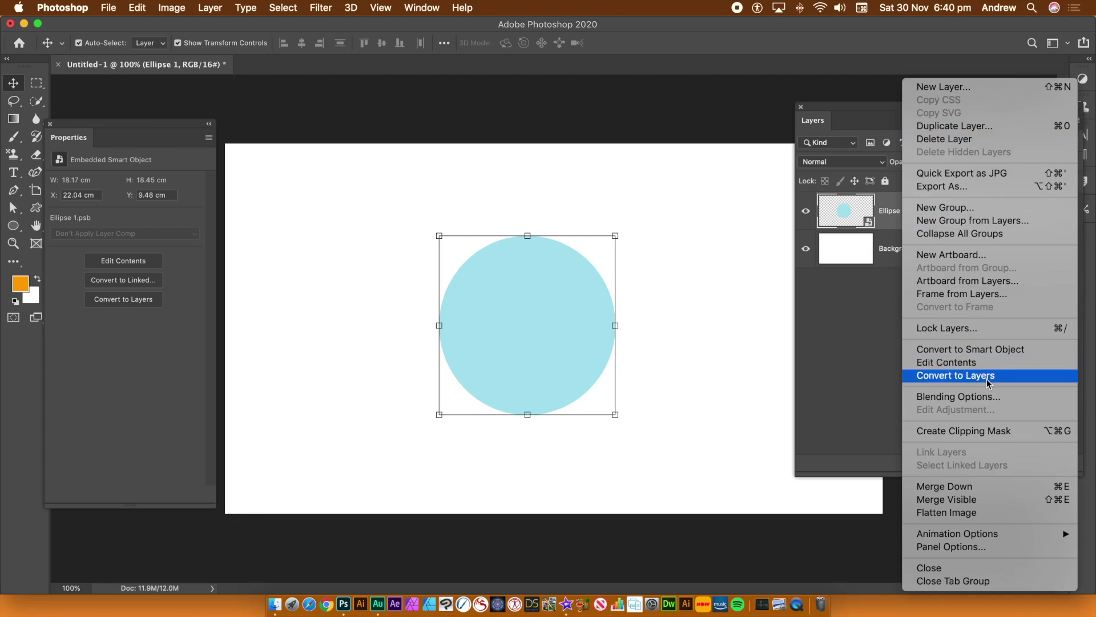
click(204, 10)
click(215, 8)
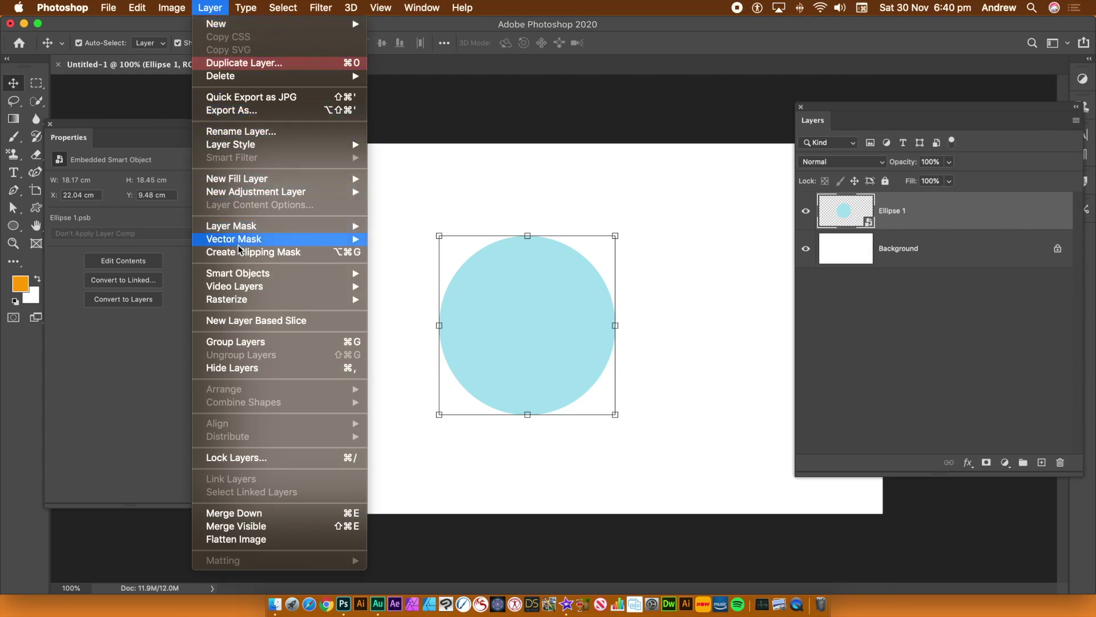
mouse_move(251, 273)
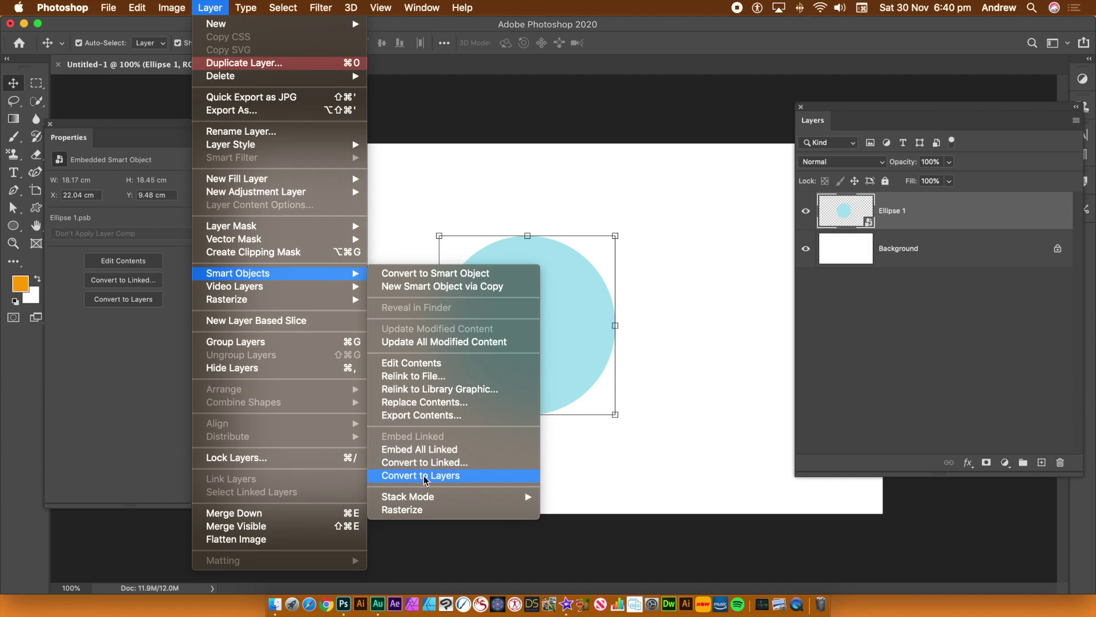
click(657, 42)
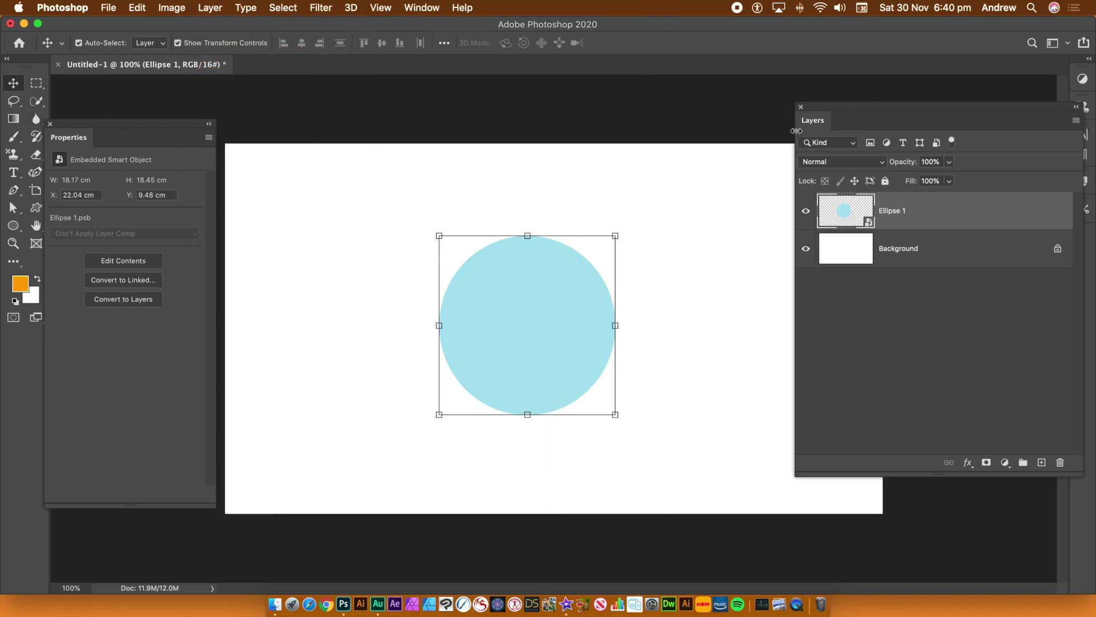
click(416, 11)
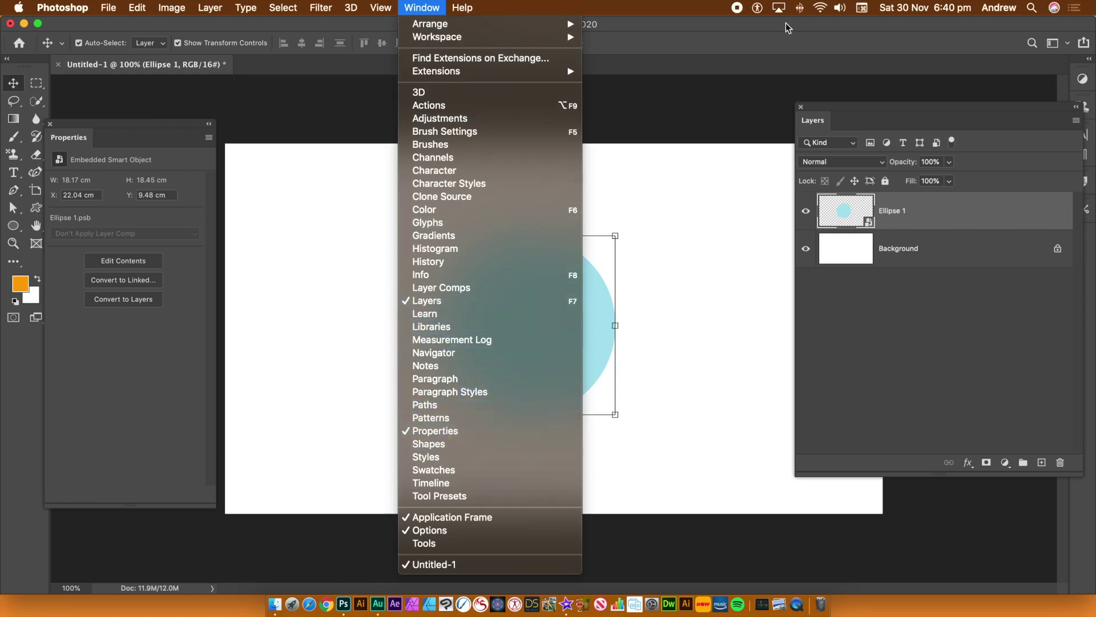
click(715, 39)
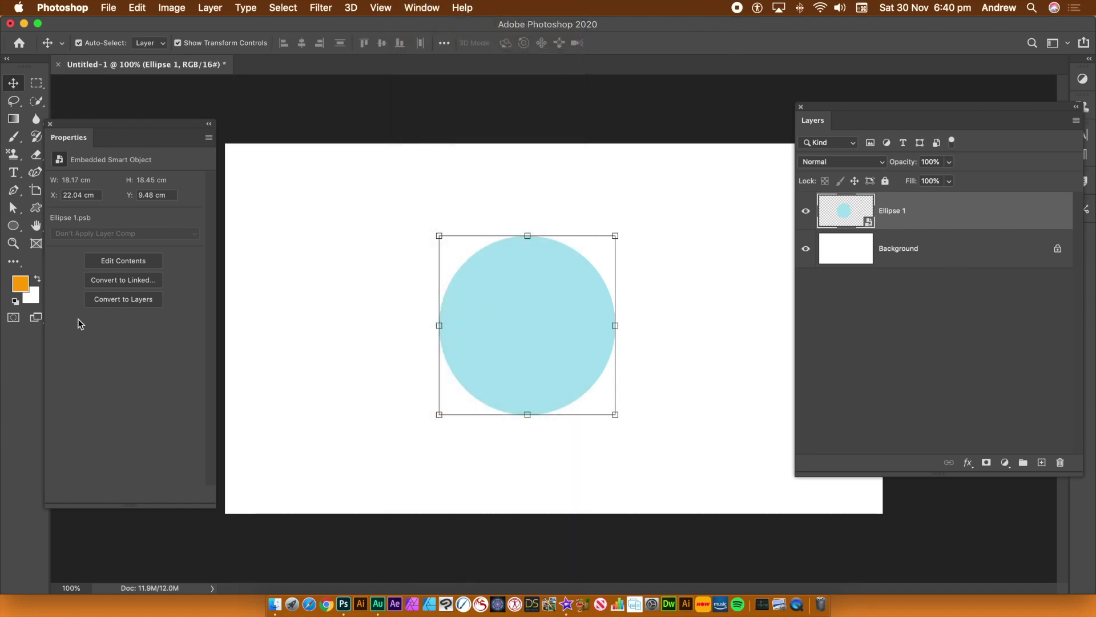
click(113, 300)
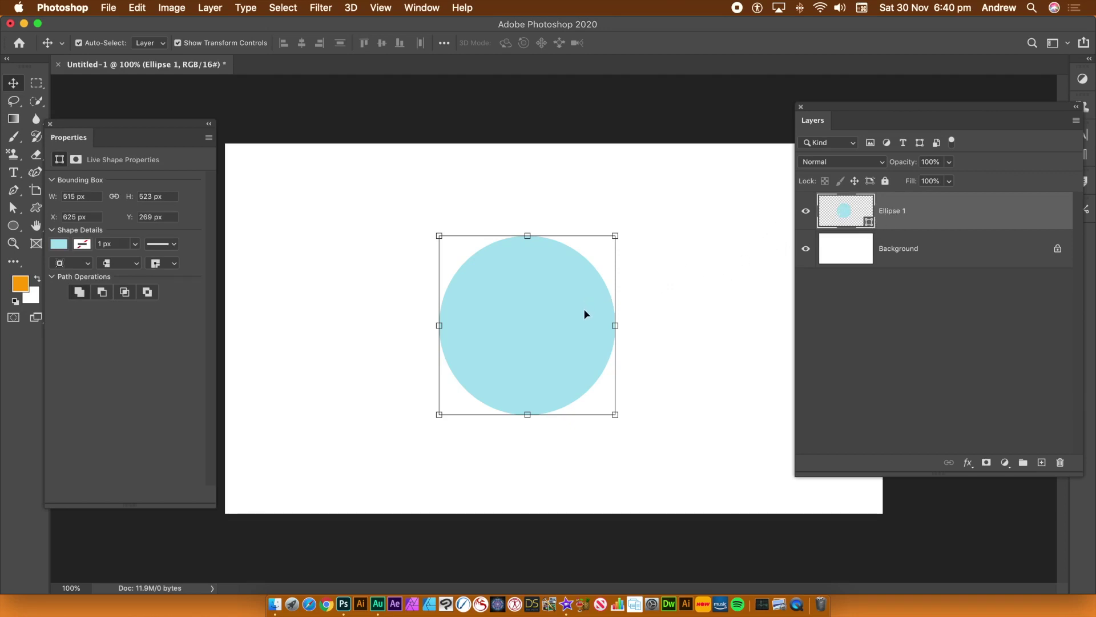
Delete the circle layer and draw a new light blue circle near the canvas centre
key(Delete)
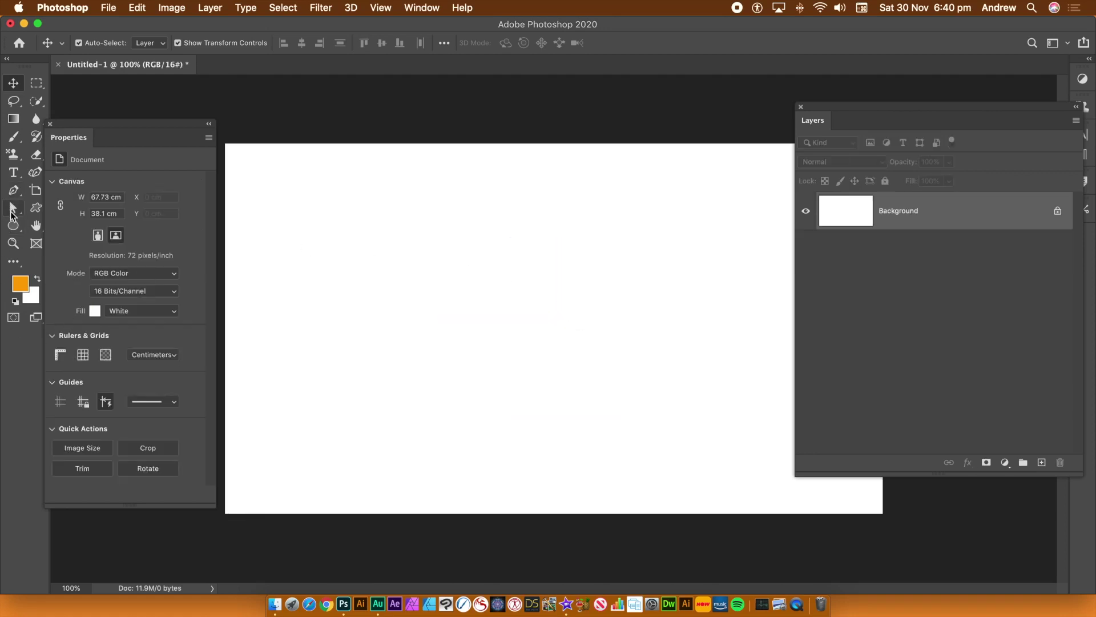
click(22, 227)
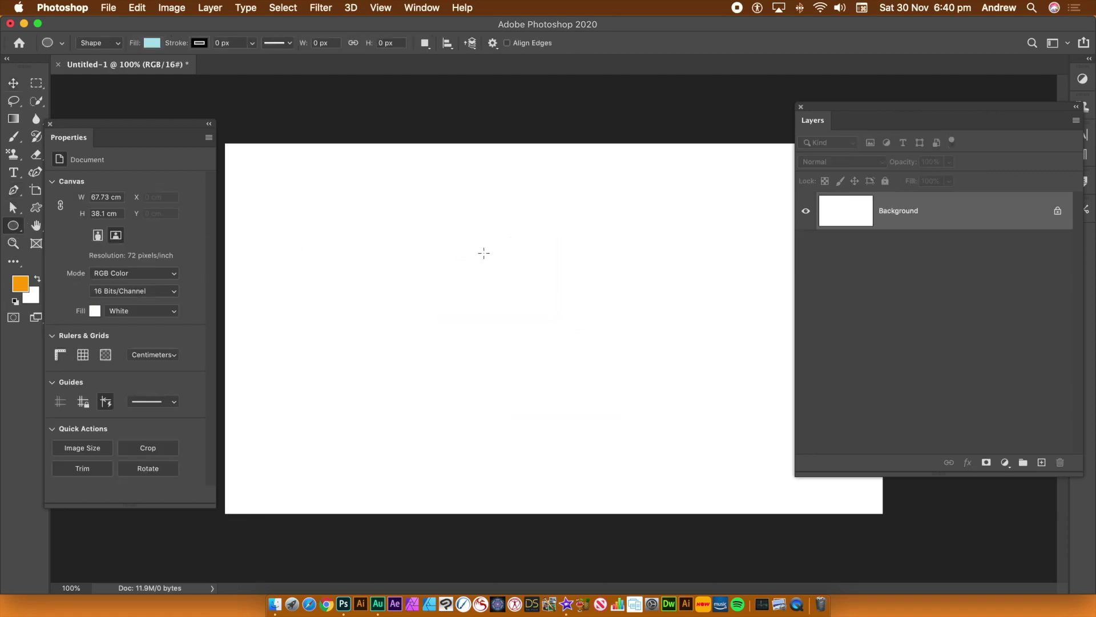
drag(421, 220, 600, 406)
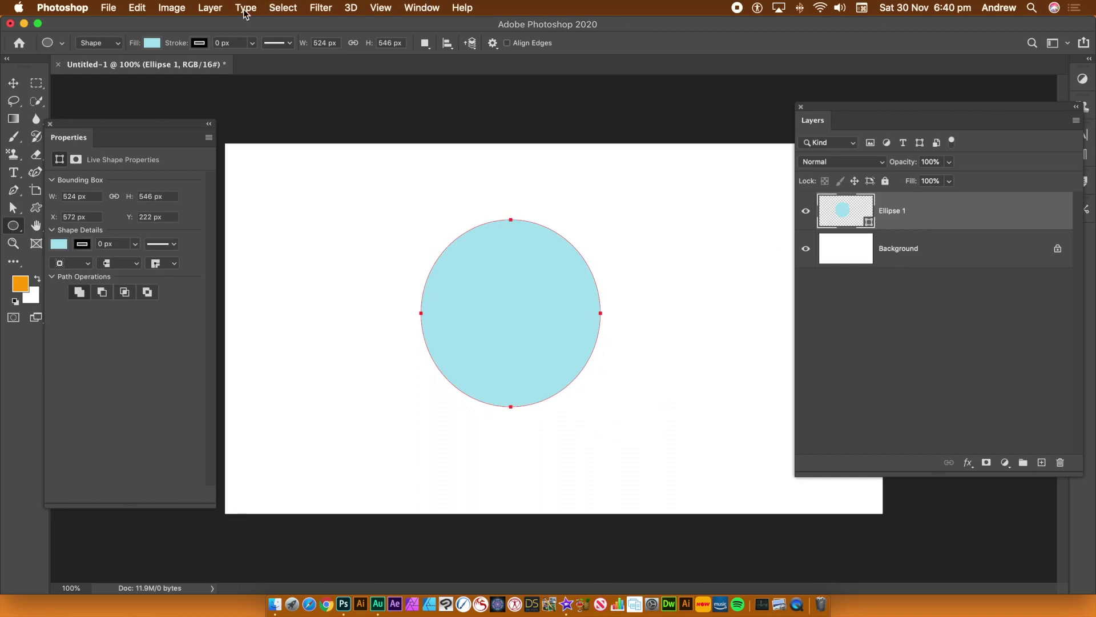
Convert the new circle into the embedded smart object Ellipse 1.psb
click(211, 8)
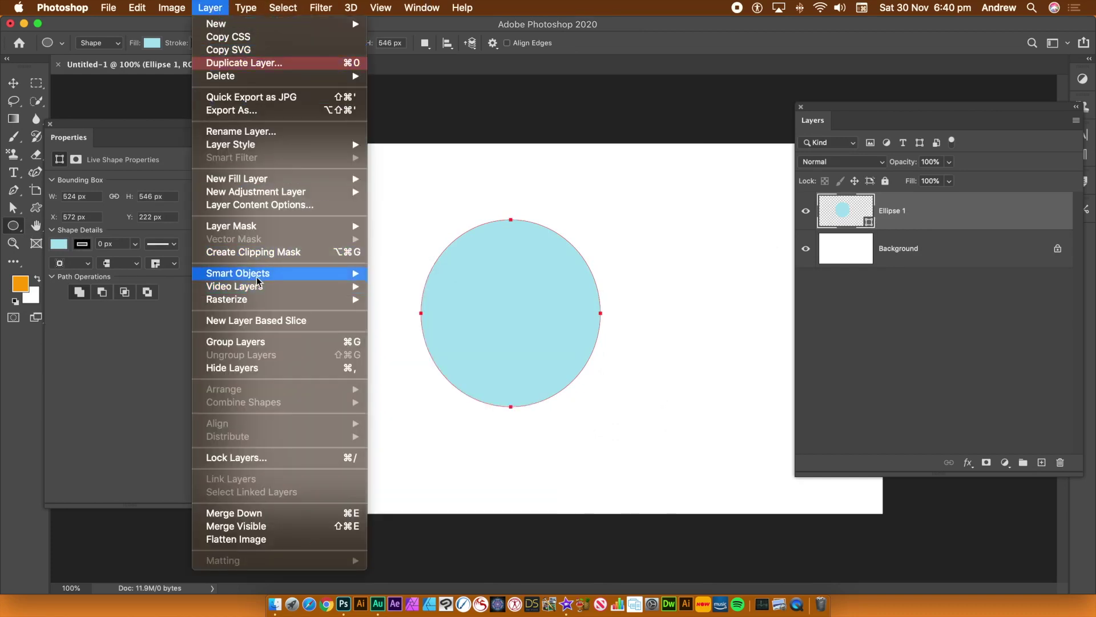
mouse_move(260, 278)
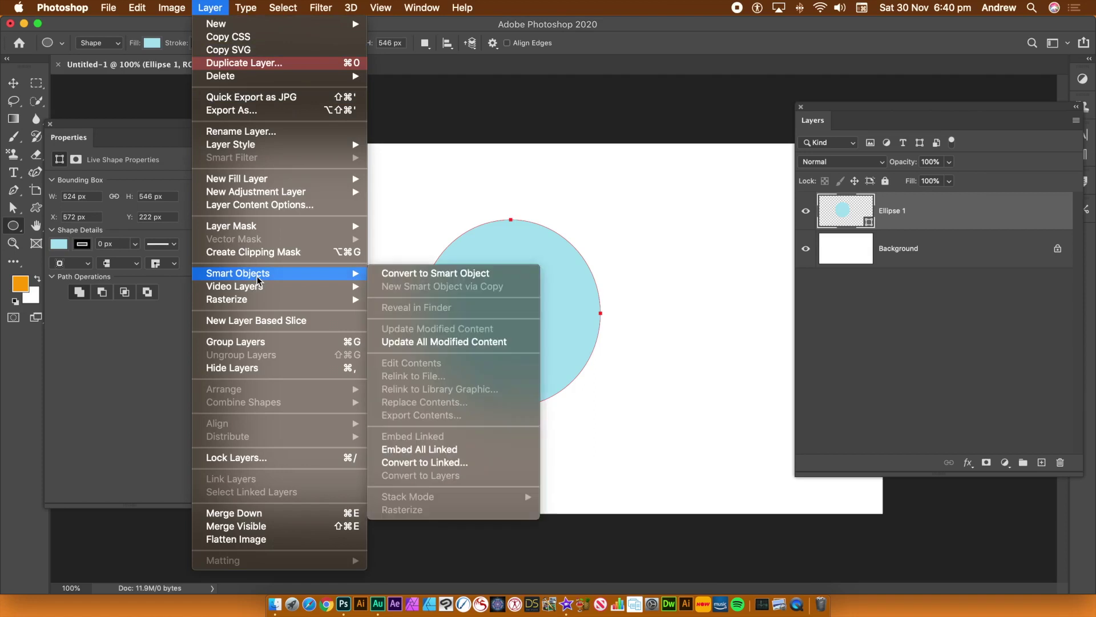
click(415, 274)
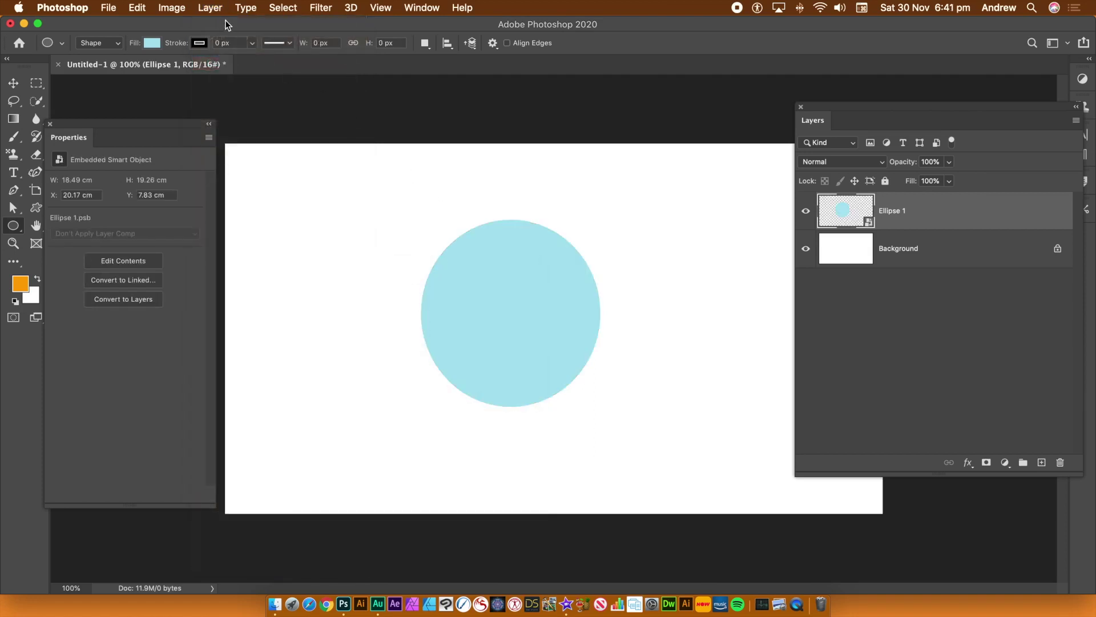
click(210, 8)
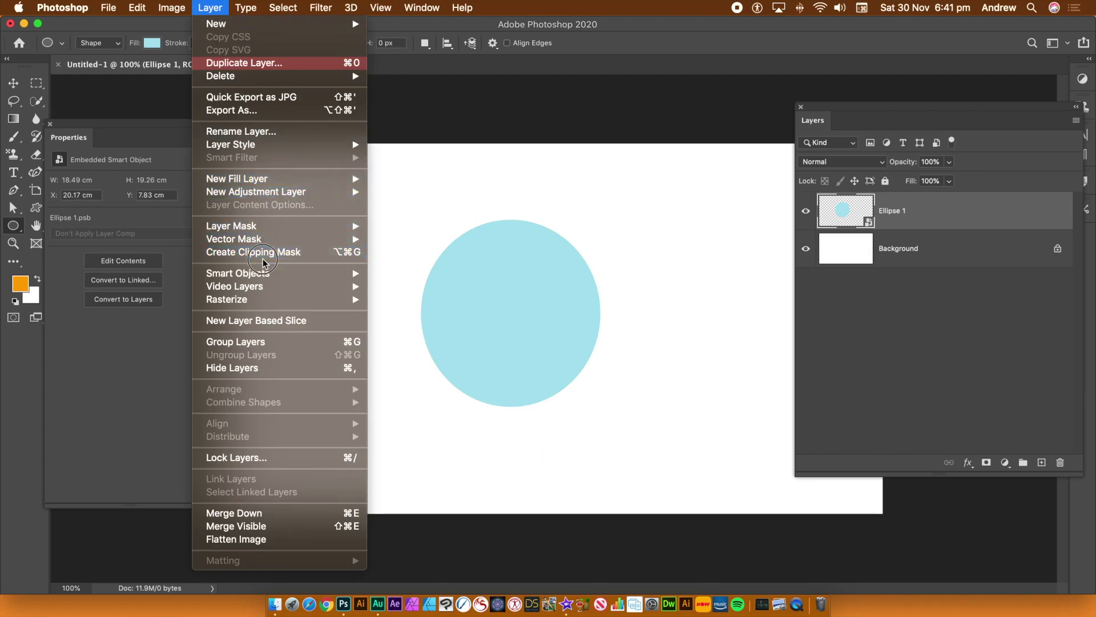
Apply a Bevel & Emboss layer style to the circle
mouse_move(268, 146)
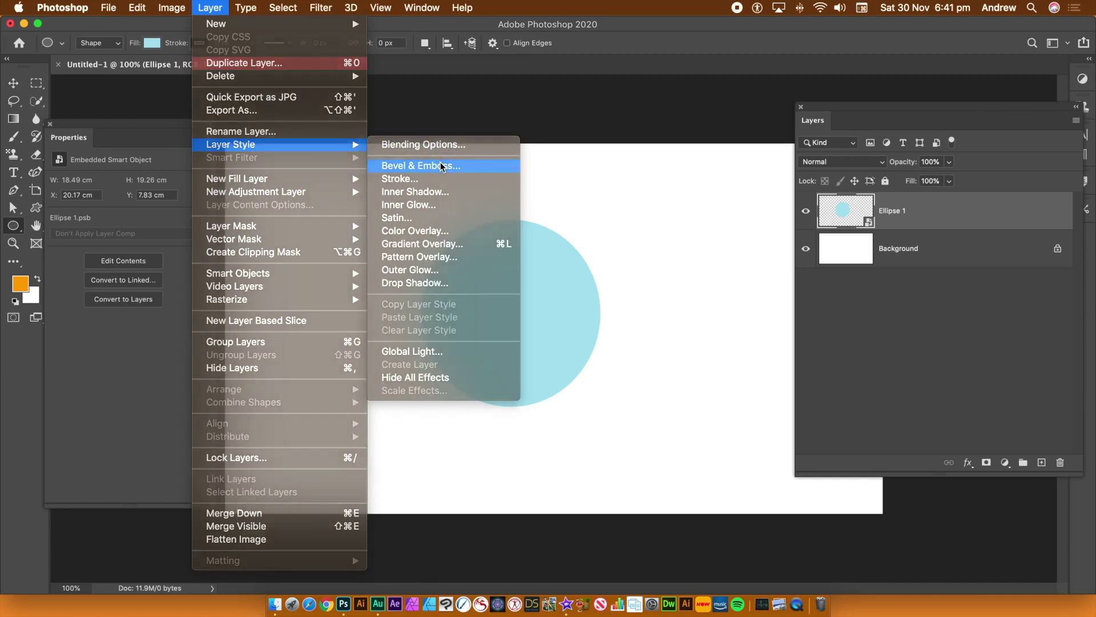
click(440, 167)
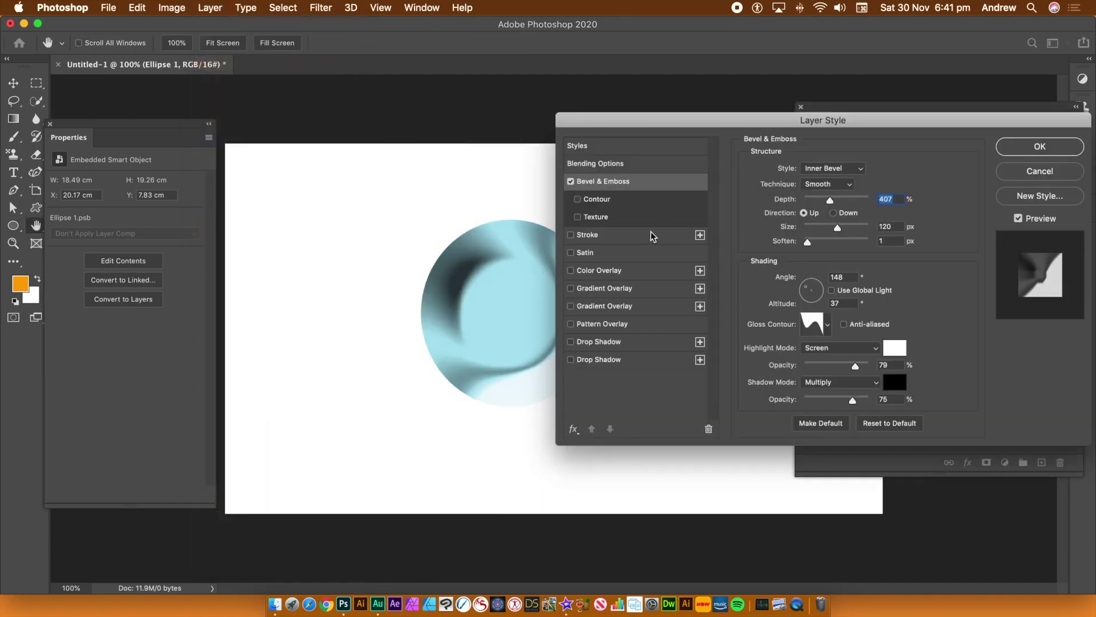
click(1038, 147)
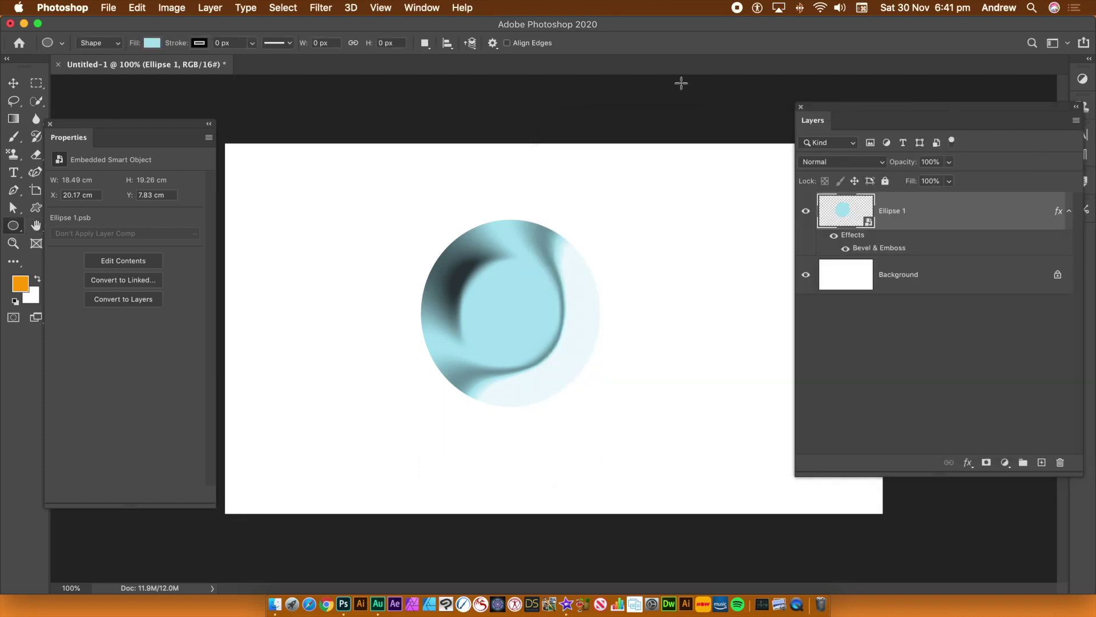
Wrap the bevelled circle in a new smart object
click(209, 8)
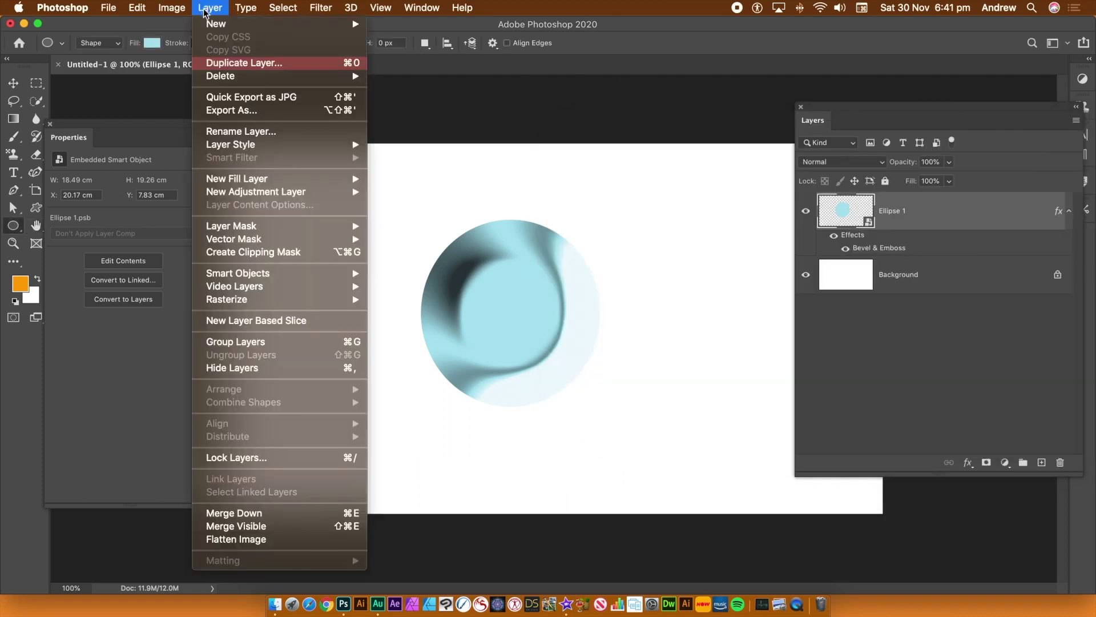
mouse_move(246, 279)
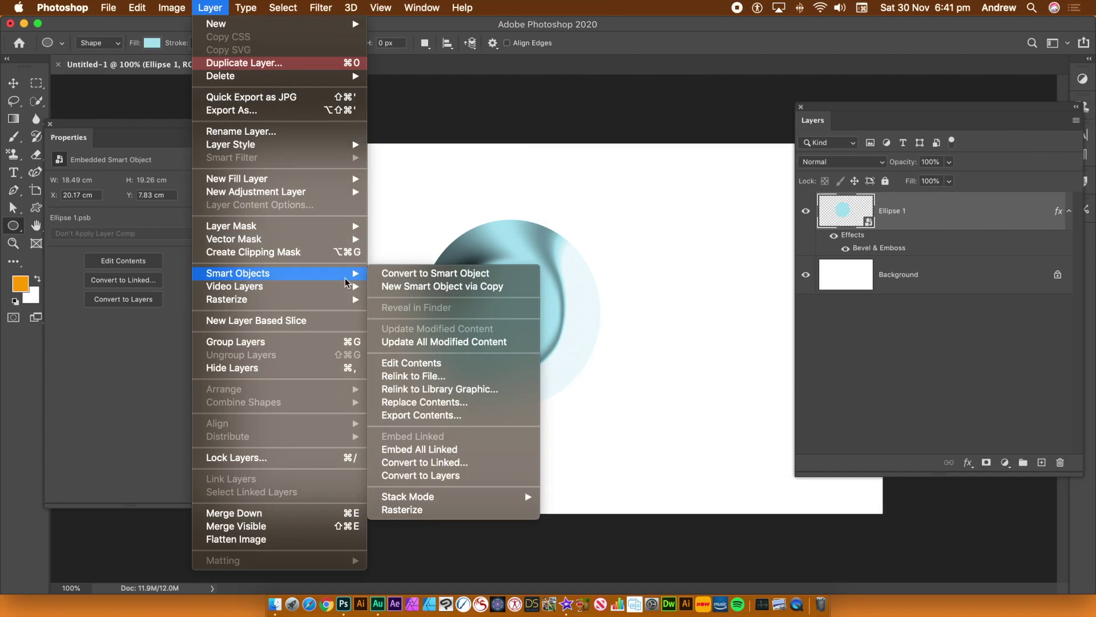
click(419, 273)
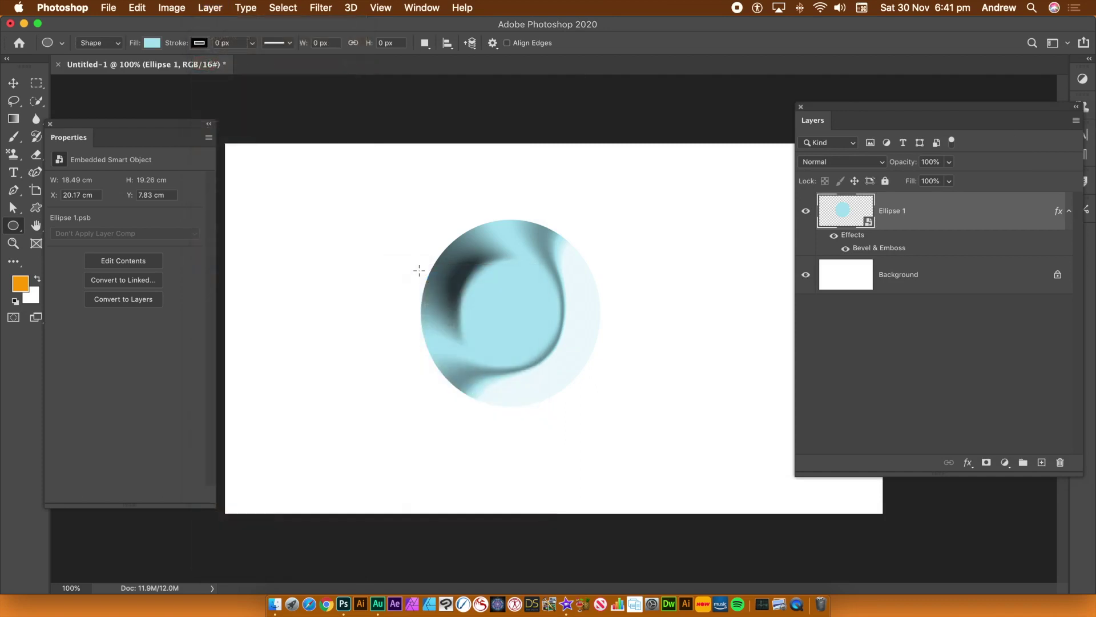
Move the circle up-left and Alt-drag an overlapping copy, Ellipse 1 copy, down-right
click(13, 83)
drag(485, 265, 407, 222)
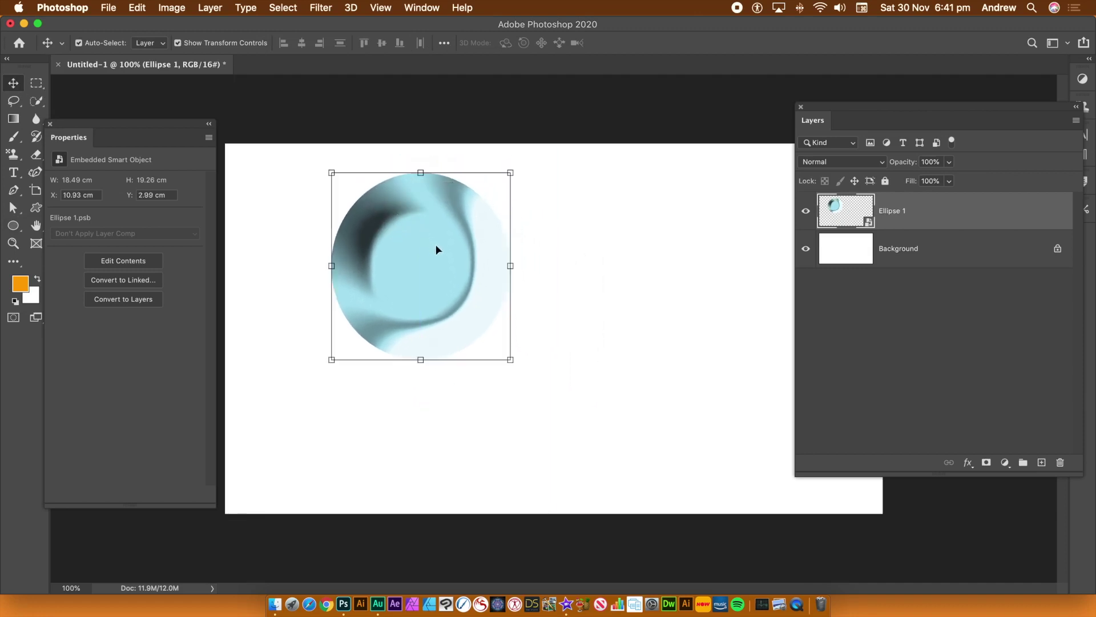
drag(424, 214, 506, 293)
Select both circle layers and combine them into one smart object
click(628, 231)
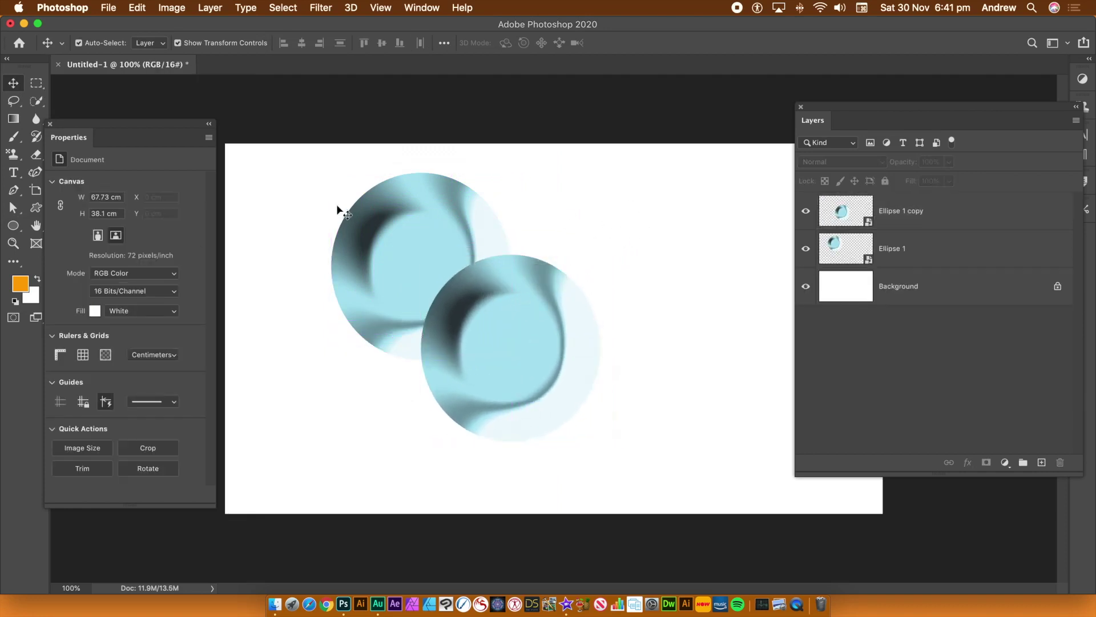
drag(305, 155, 648, 451)
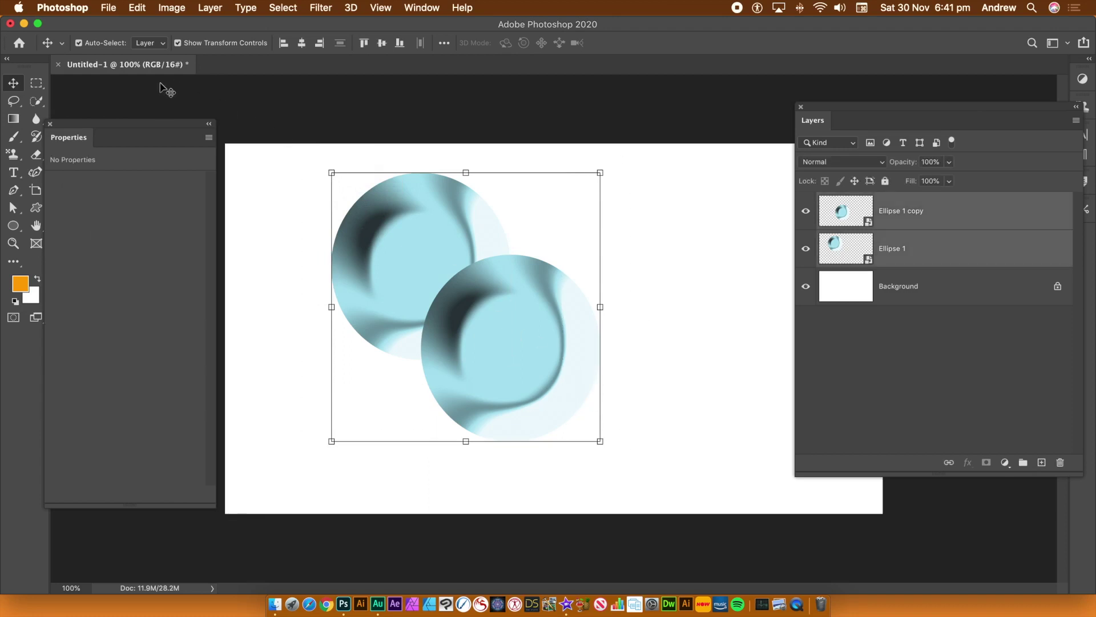
click(209, 7)
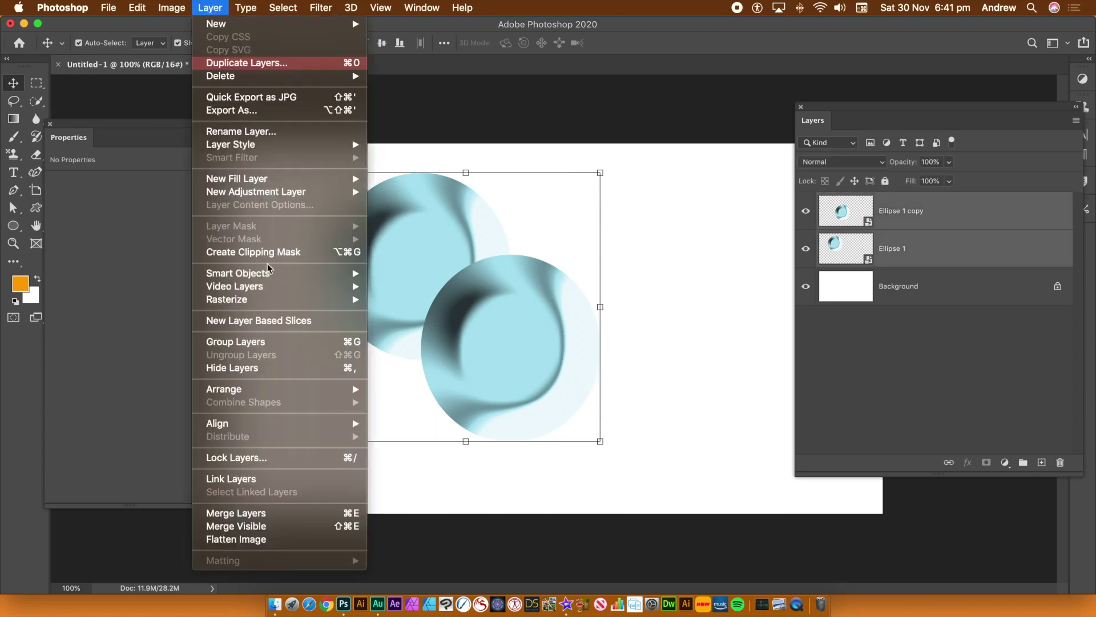
mouse_move(276, 272)
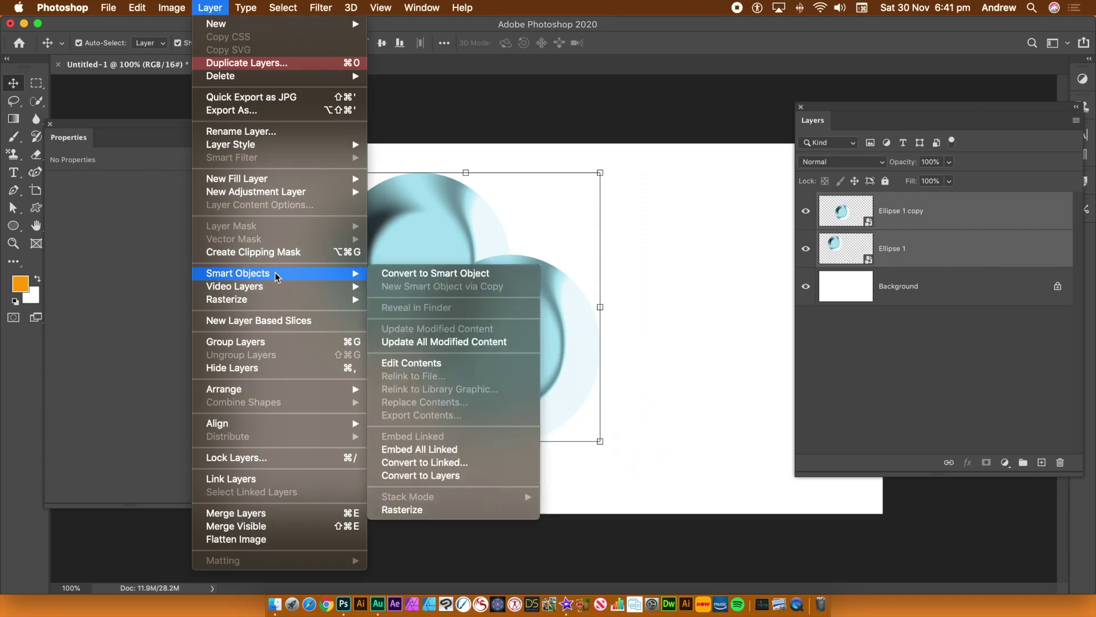
click(429, 274)
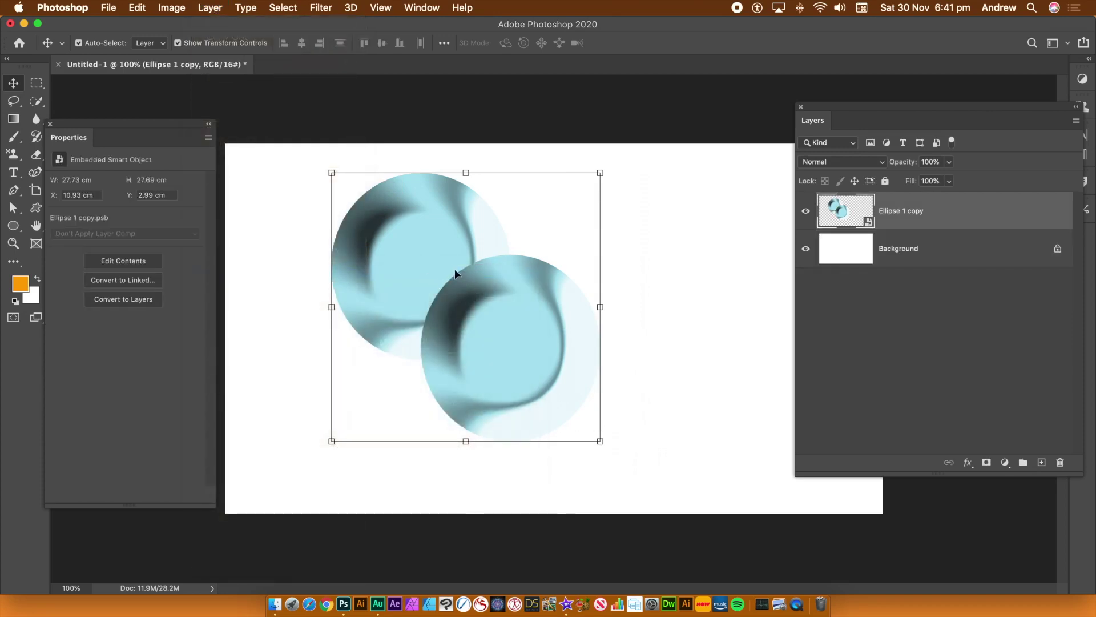
Duplicate the circle pair down-left, select both pairs, and nest them into smart object Ellipse 1 copy 2
mouse_move(450, 257)
mouse_down()
mouse_move(392, 306)
mouse_move(360, 314)
mouse_move(366, 327)
mouse_move(440, 245)
mouse_move(450, 254)
mouse_up()
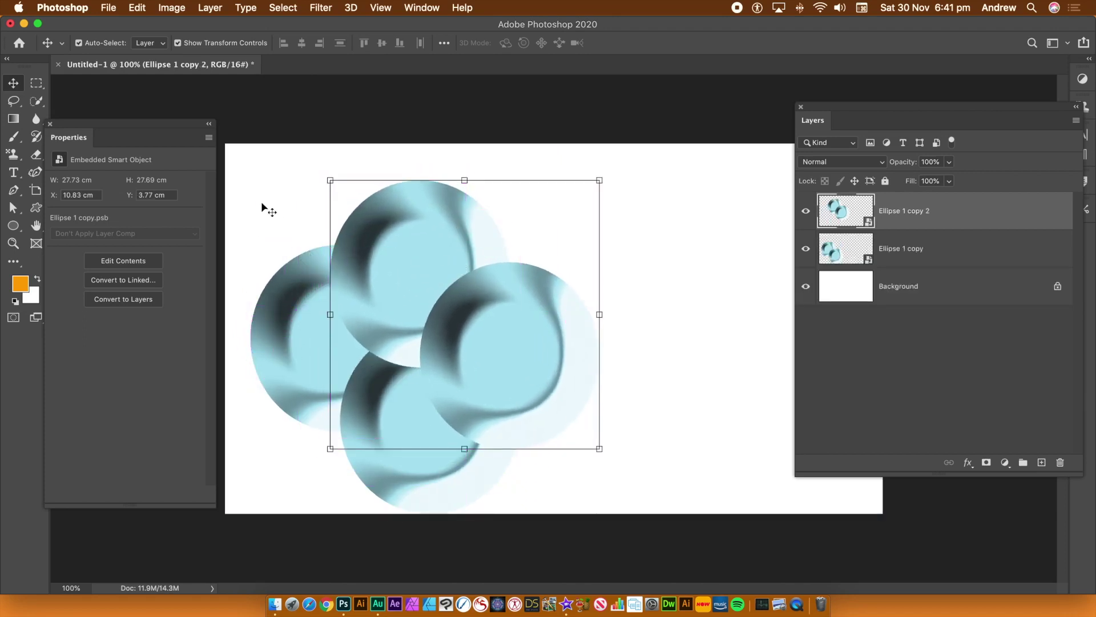
drag(235, 156, 666, 524)
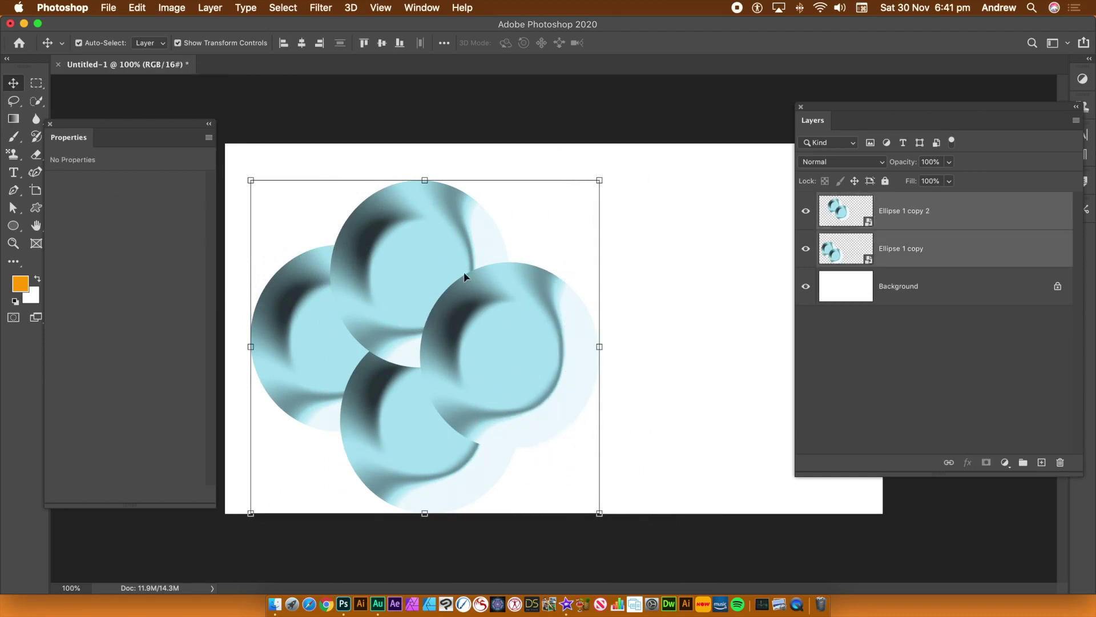
click(210, 7)
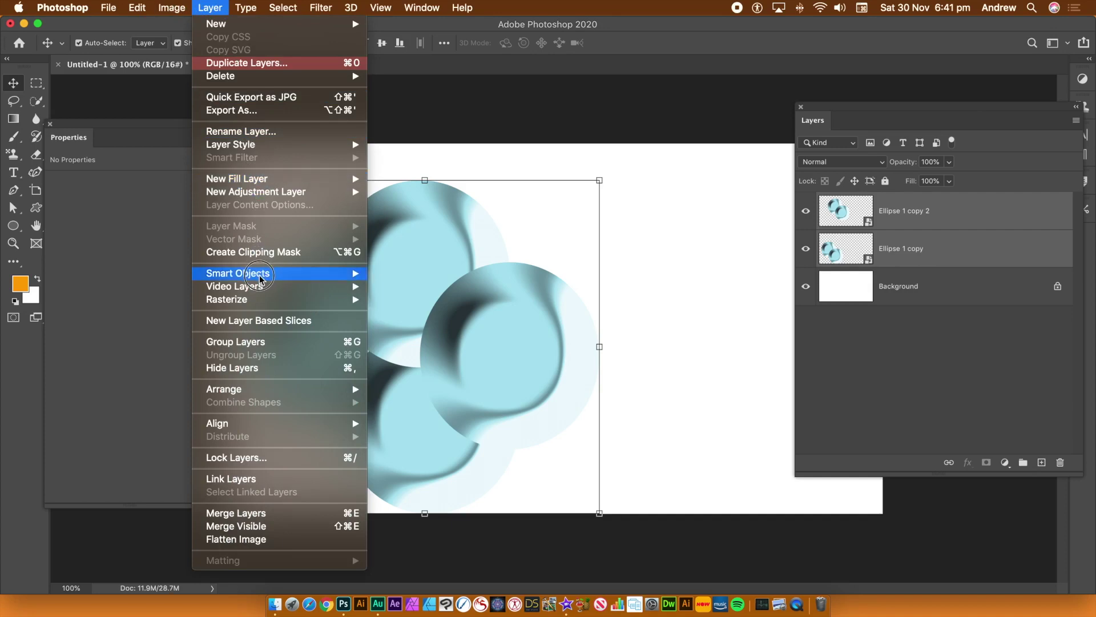
mouse_move(266, 273)
click(446, 276)
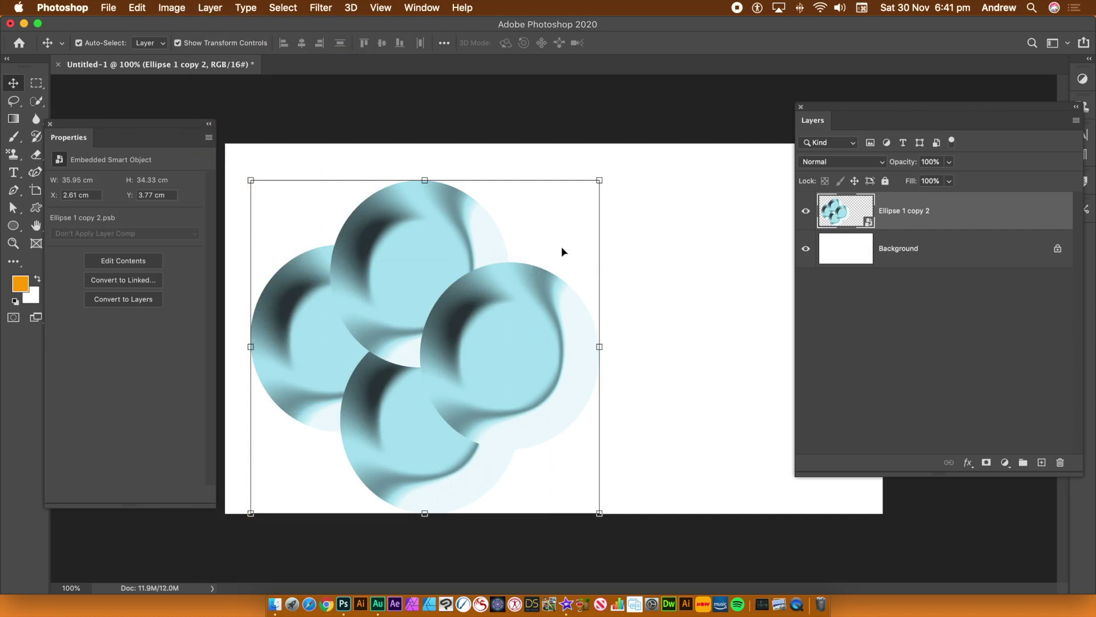
click(212, 7)
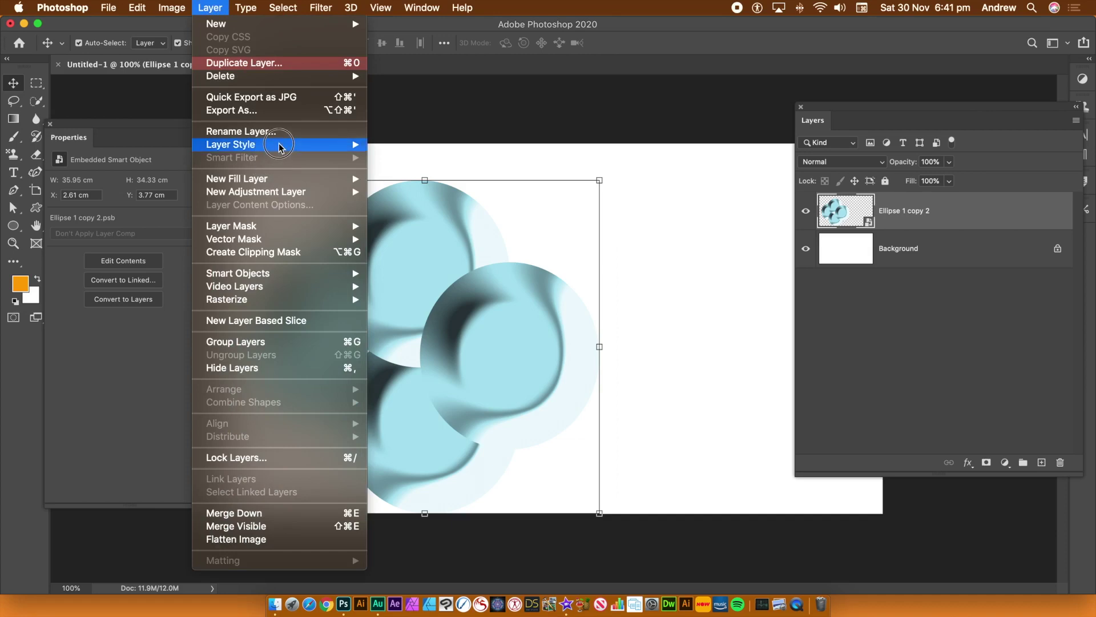
Give Ellipse 1 copy 2 a Bevel & Emboss and a radial blue-and-yellow Difference gradient overlay
mouse_move(283, 147)
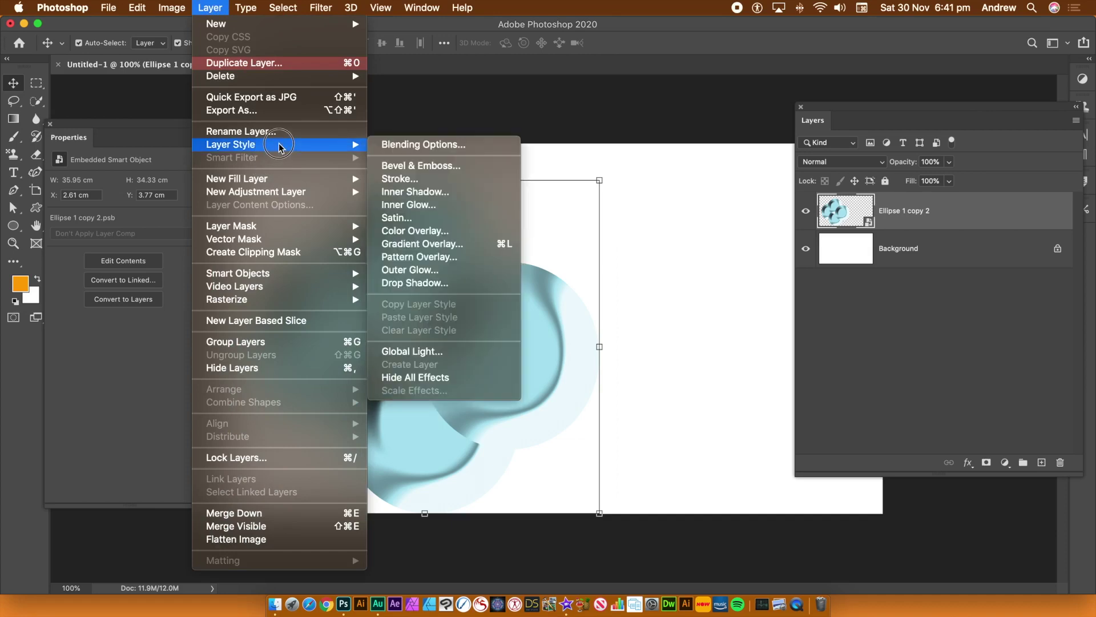
click(421, 170)
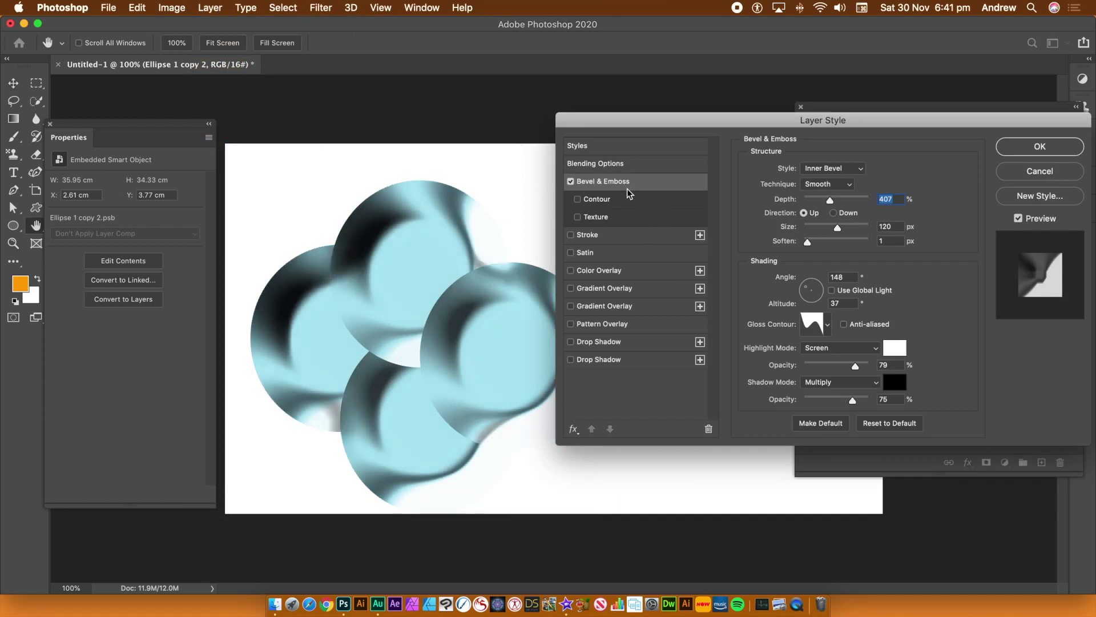
click(604, 289)
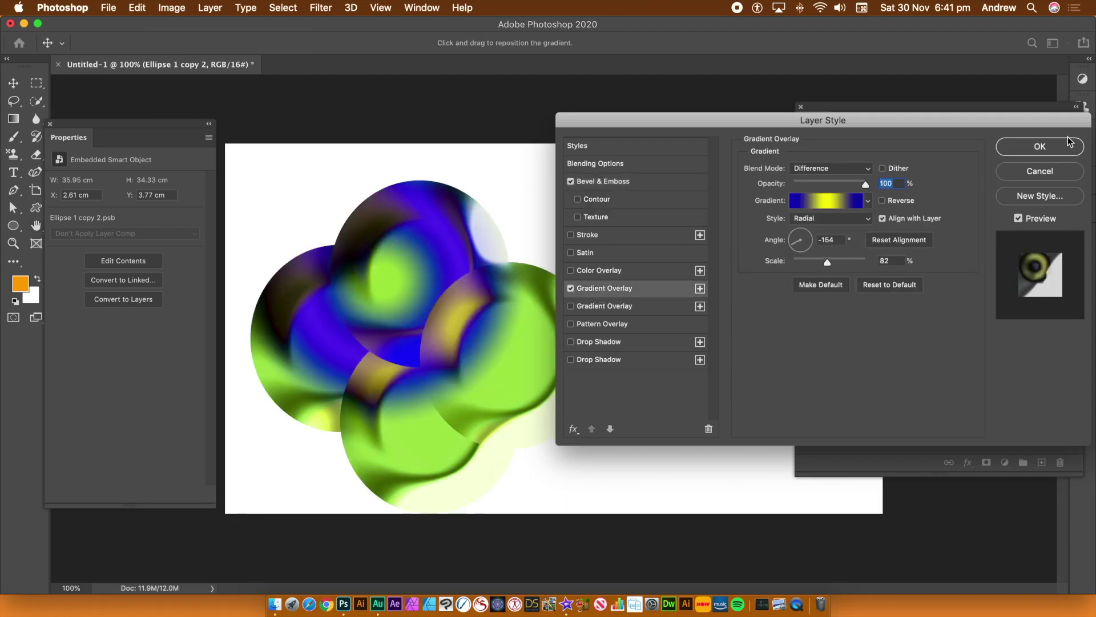
click(1040, 146)
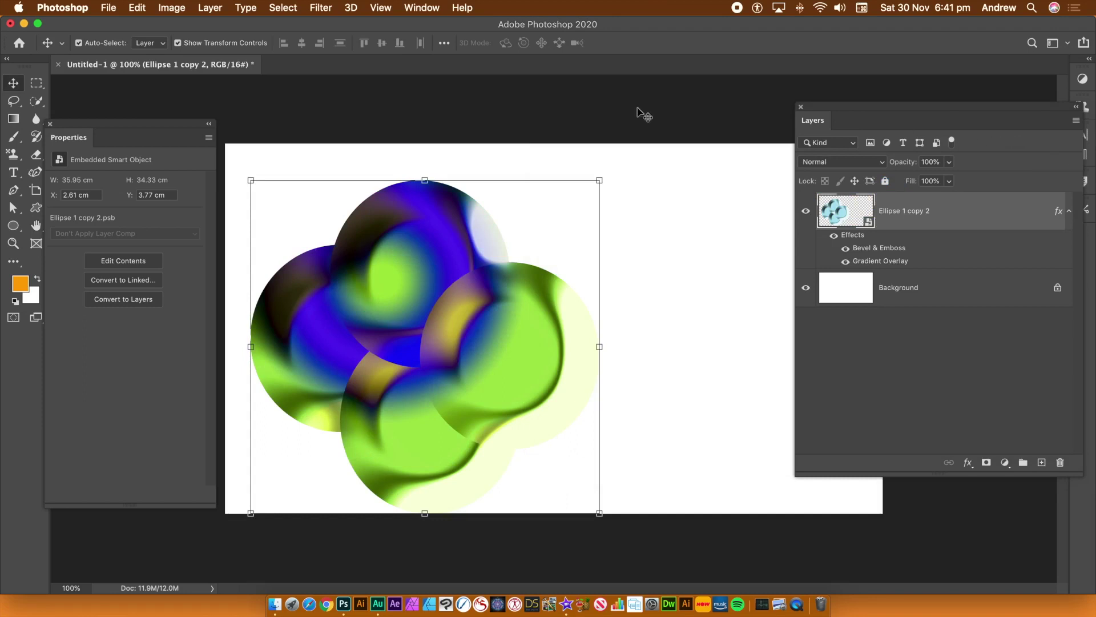
Convert the styled Ellipse 1 copy 2 layer into a new embedded smart object
click(208, 8)
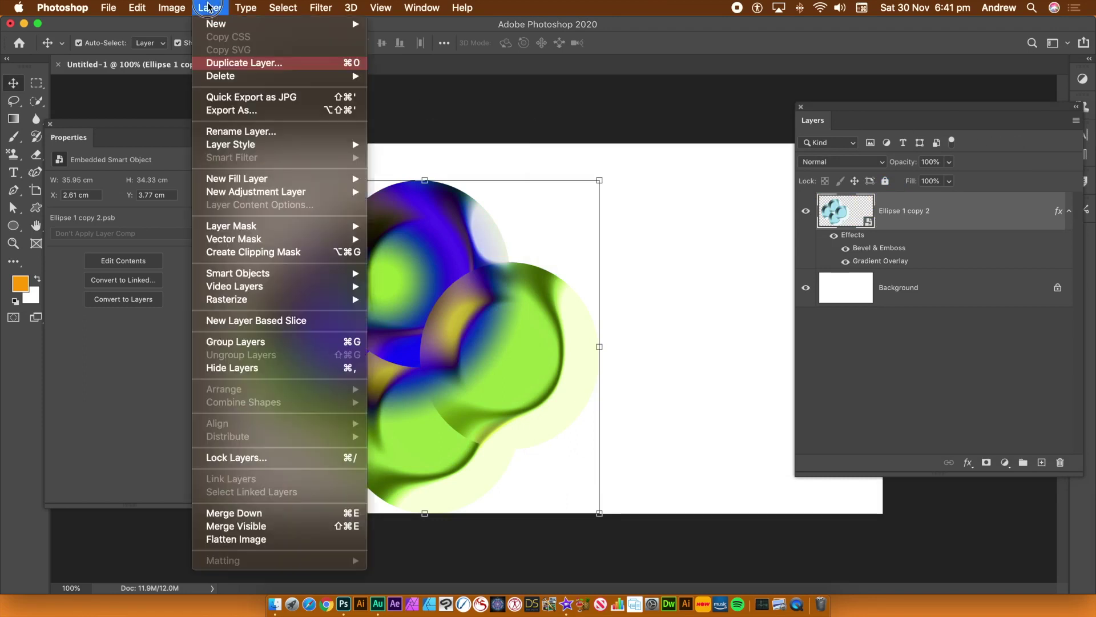
mouse_move(244, 275)
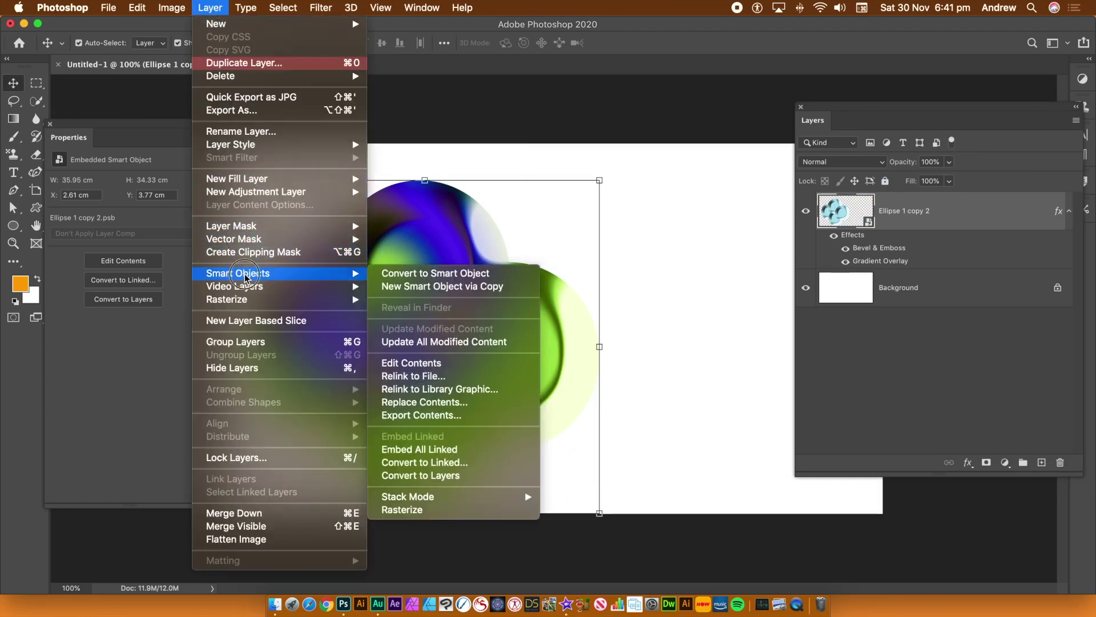
click(427, 277)
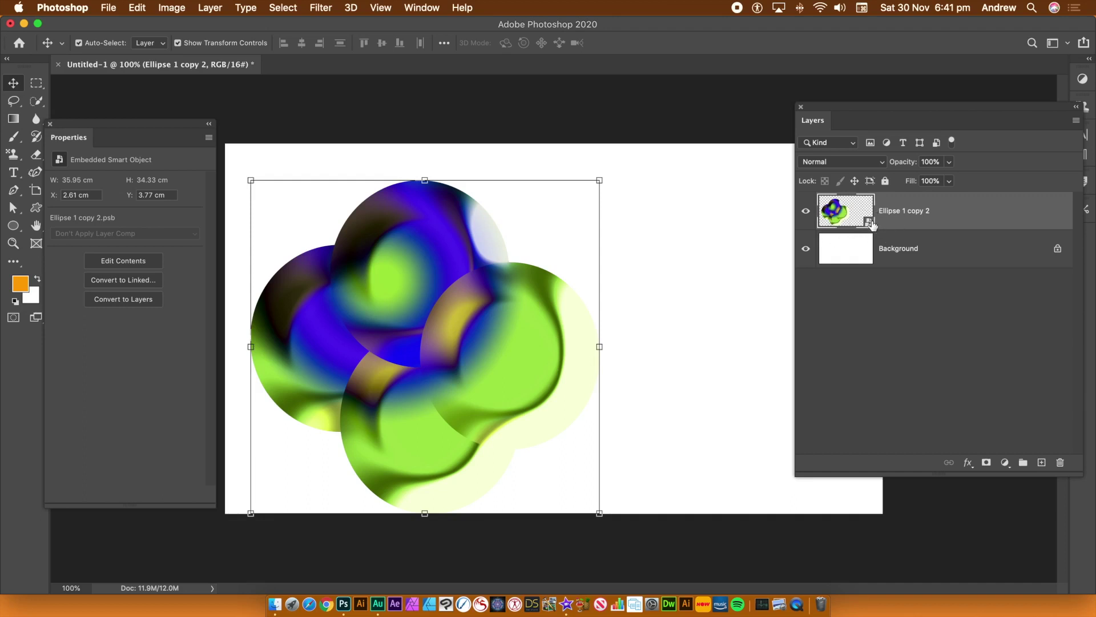
Convert the outer and styled smart objects to layers, then expand Ellipse 1 copy 2 - Smart Object Group
click(121, 301)
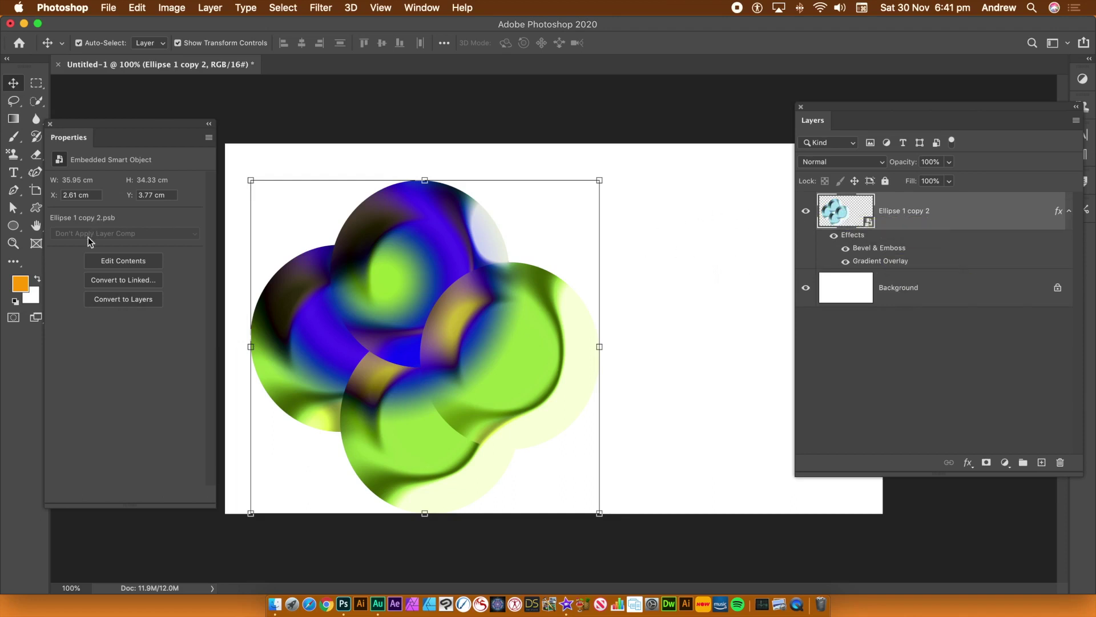
click(123, 300)
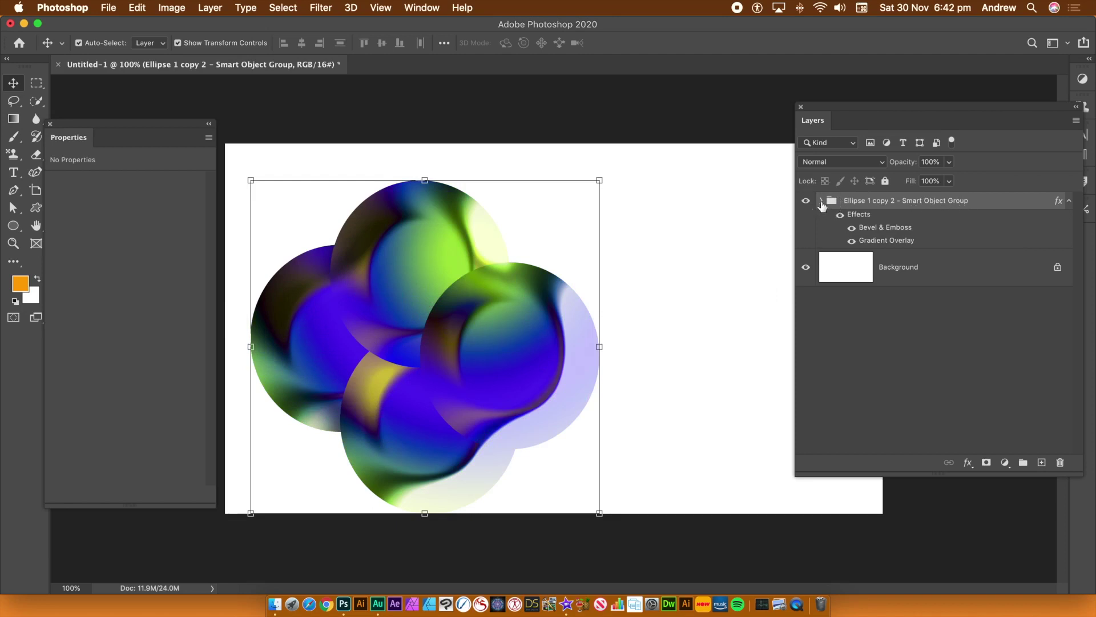
click(822, 203)
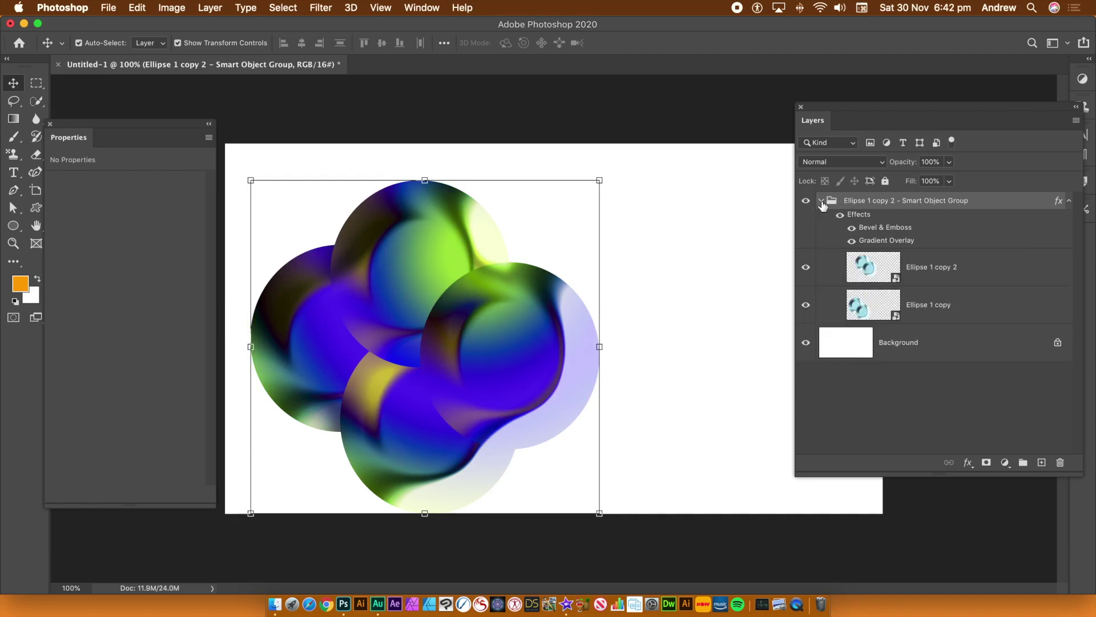
Select Ellipse 1 copy 2 and Ellipse 1 copy and convert both smart objects into layer groups
click(888, 279)
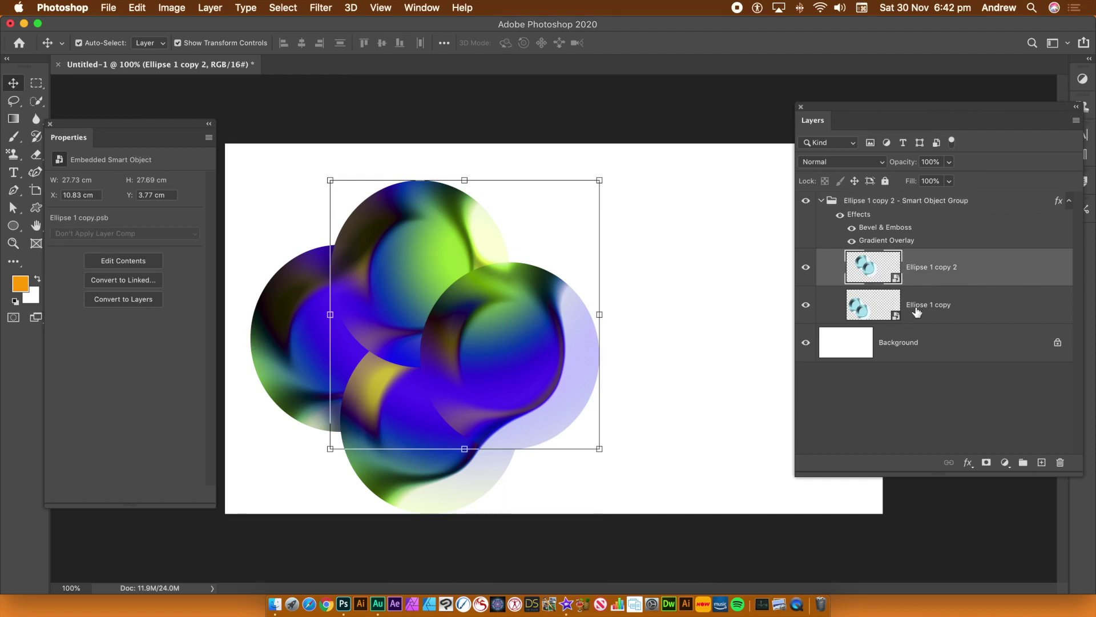
shift+click(945, 307)
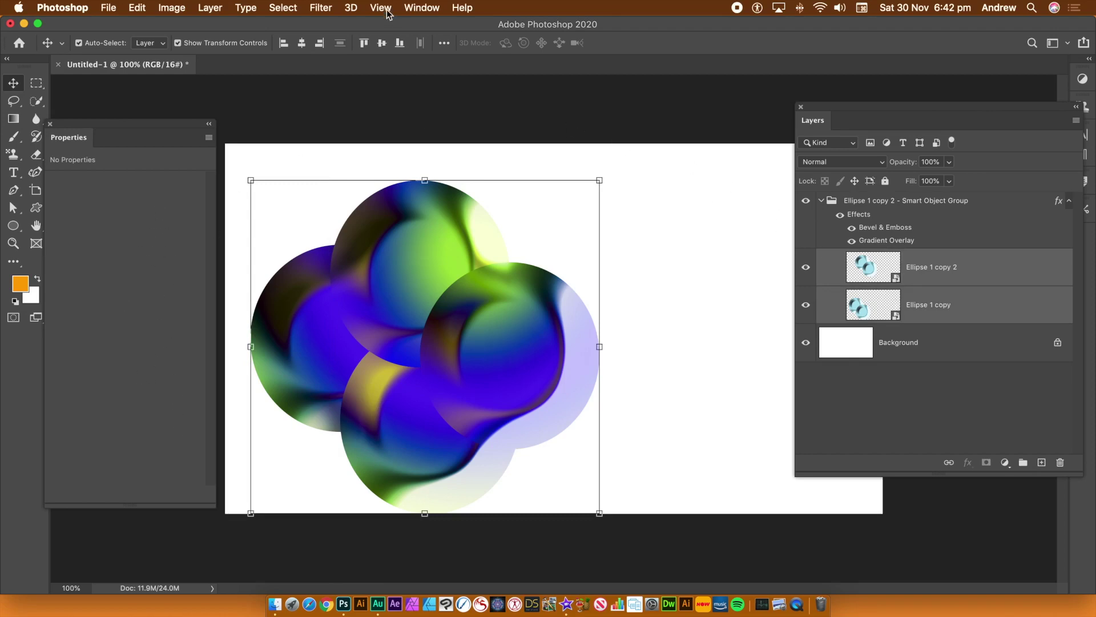
click(205, 12)
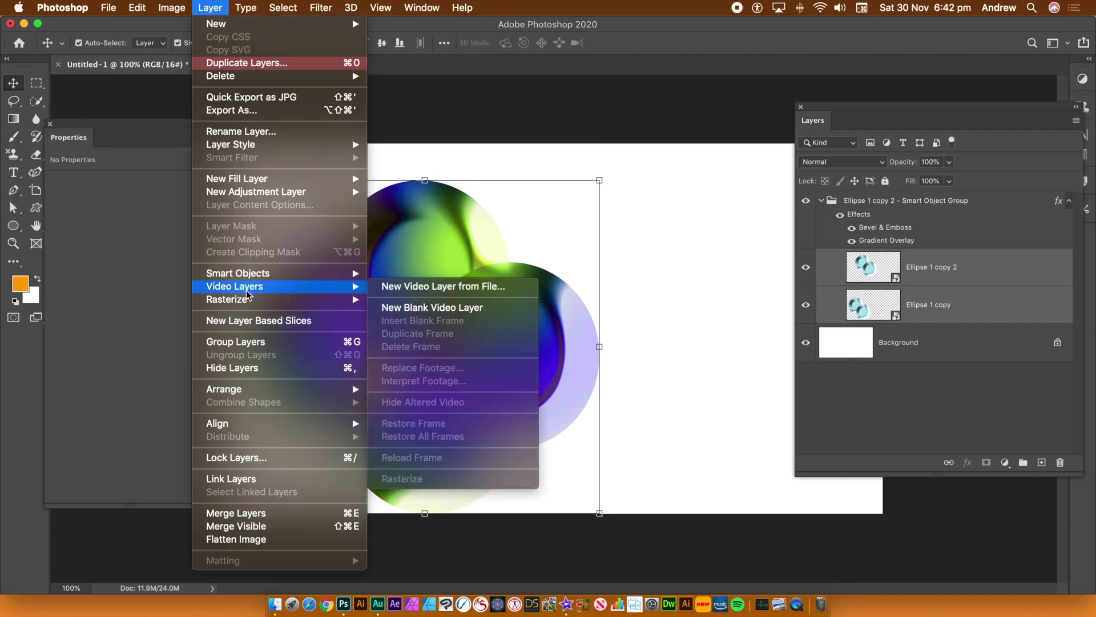
mouse_move(252, 278)
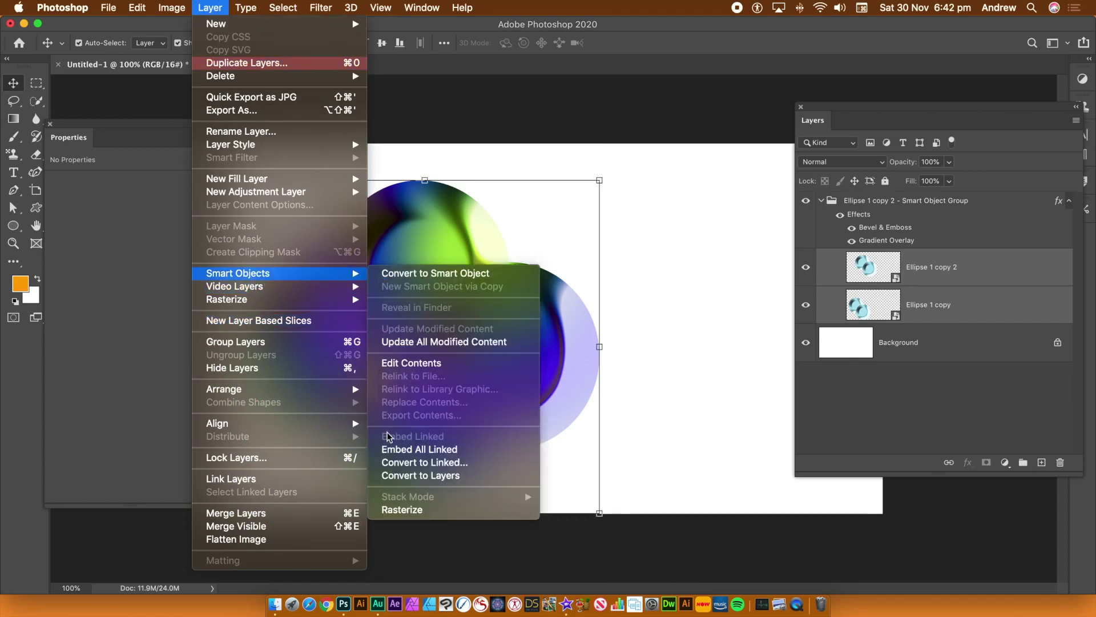
click(423, 476)
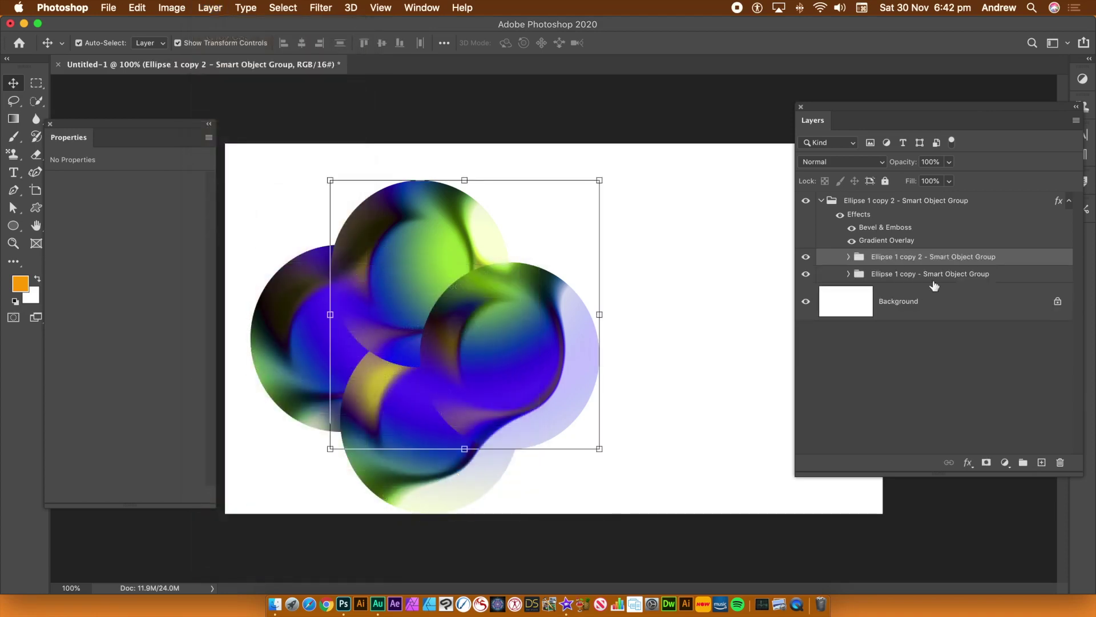
Expand both groups and select their four Ellipse 1 and Ellipse 1 copy smart objects
click(849, 257)
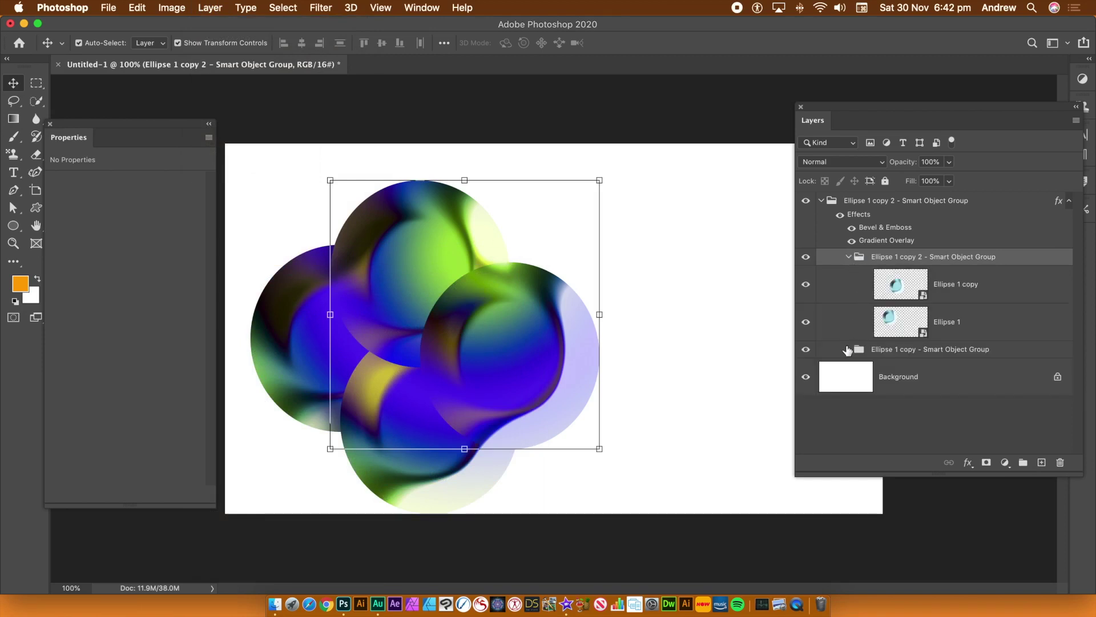
click(848, 350)
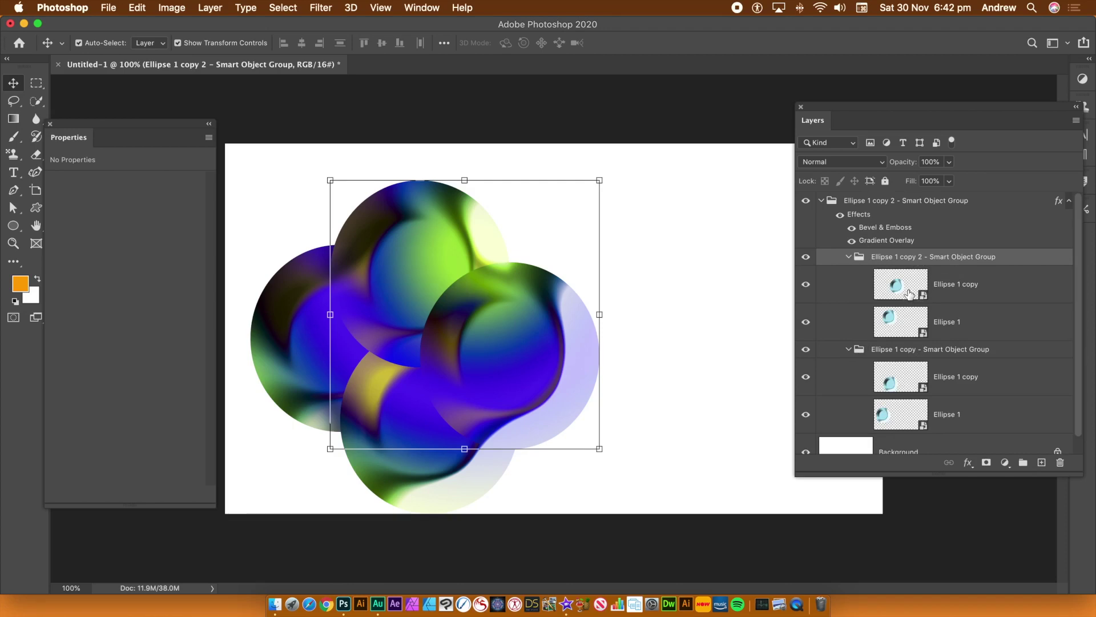
click(957, 289)
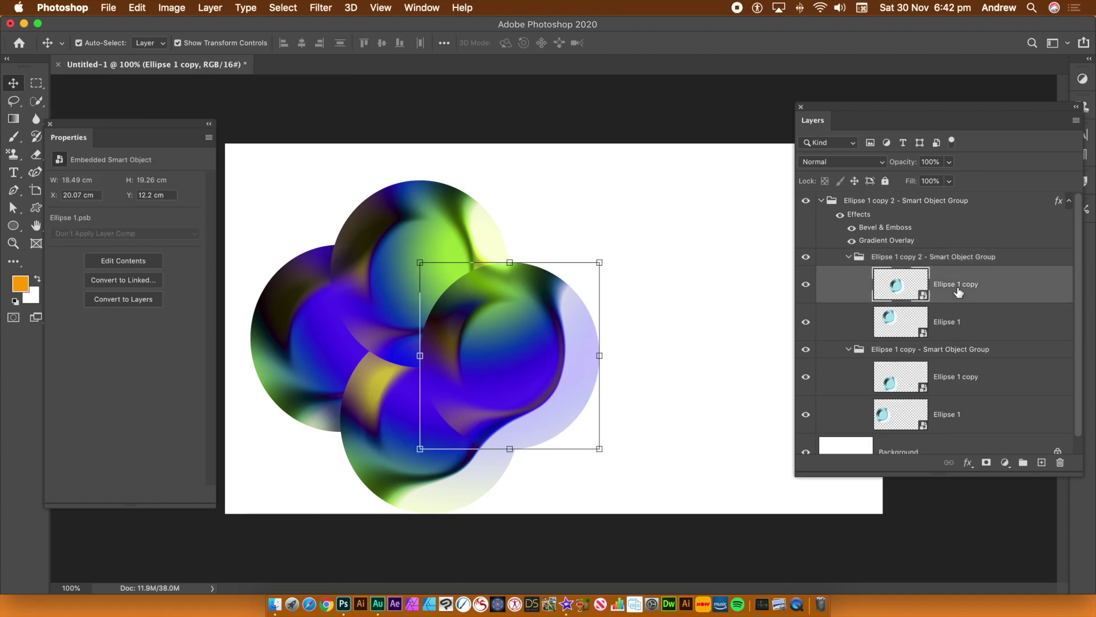
super+click(936, 324)
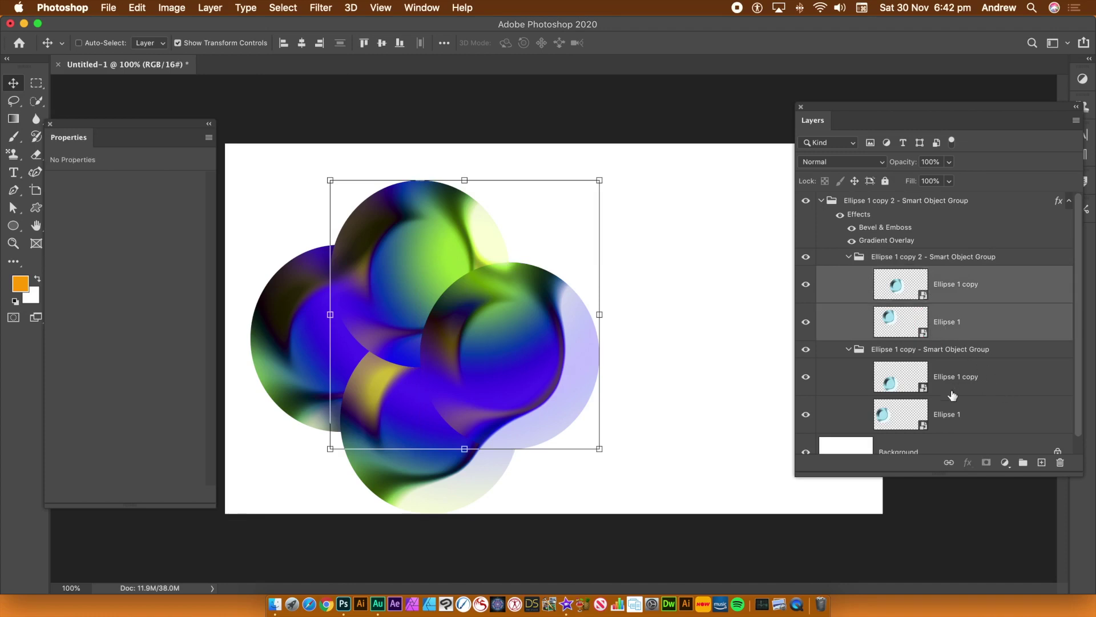
super+click(971, 388)
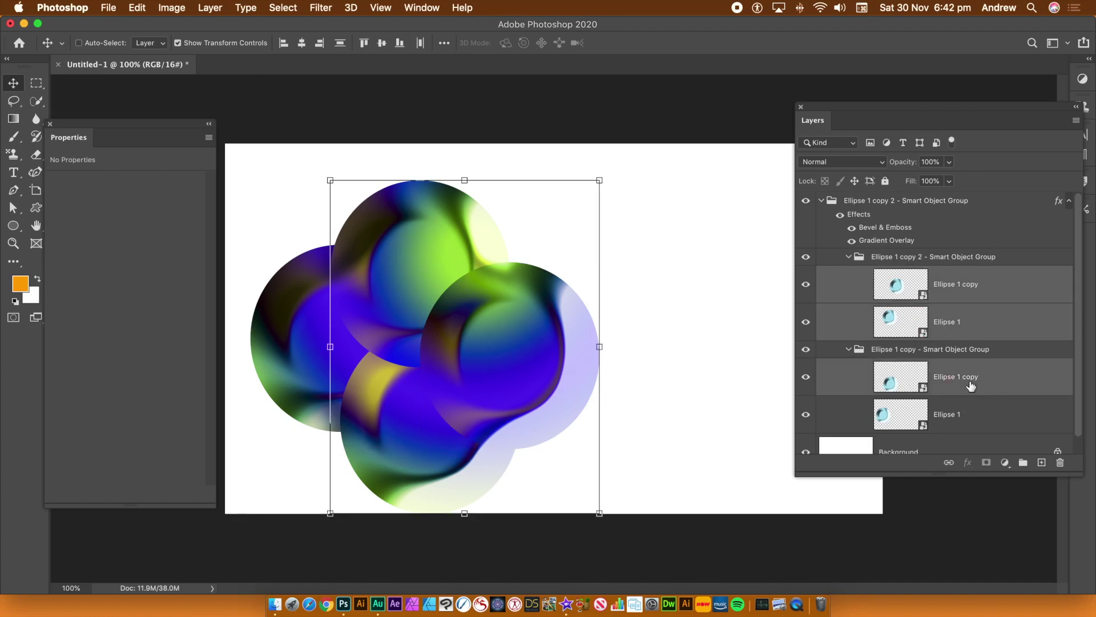
super+click(959, 415)
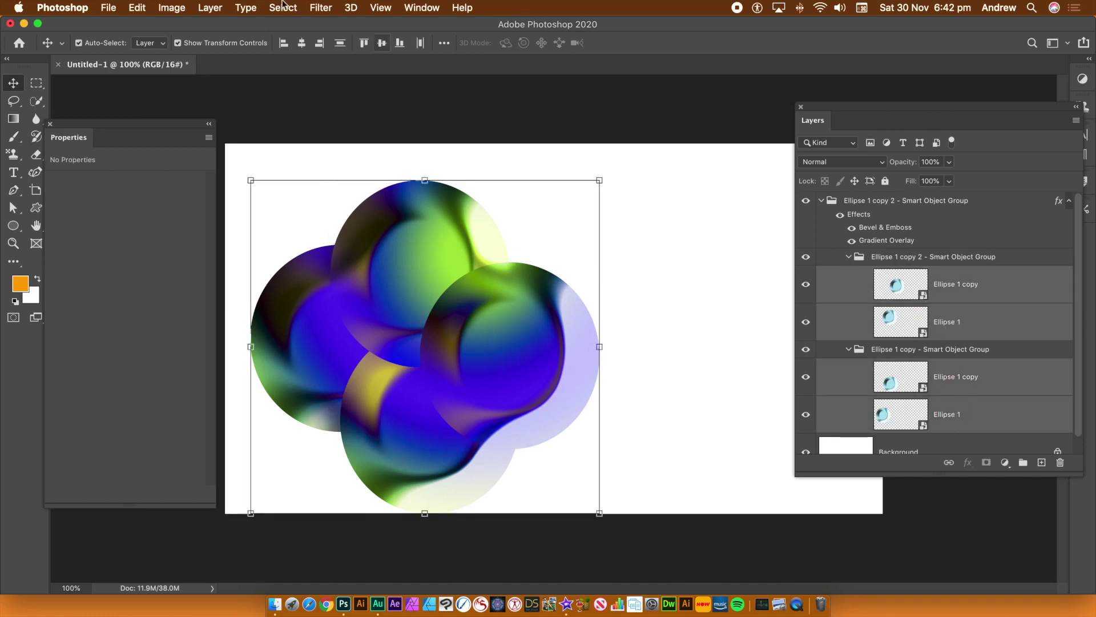
Convert the four selected smart objects into layers via Layer > Smart Objects
click(213, 7)
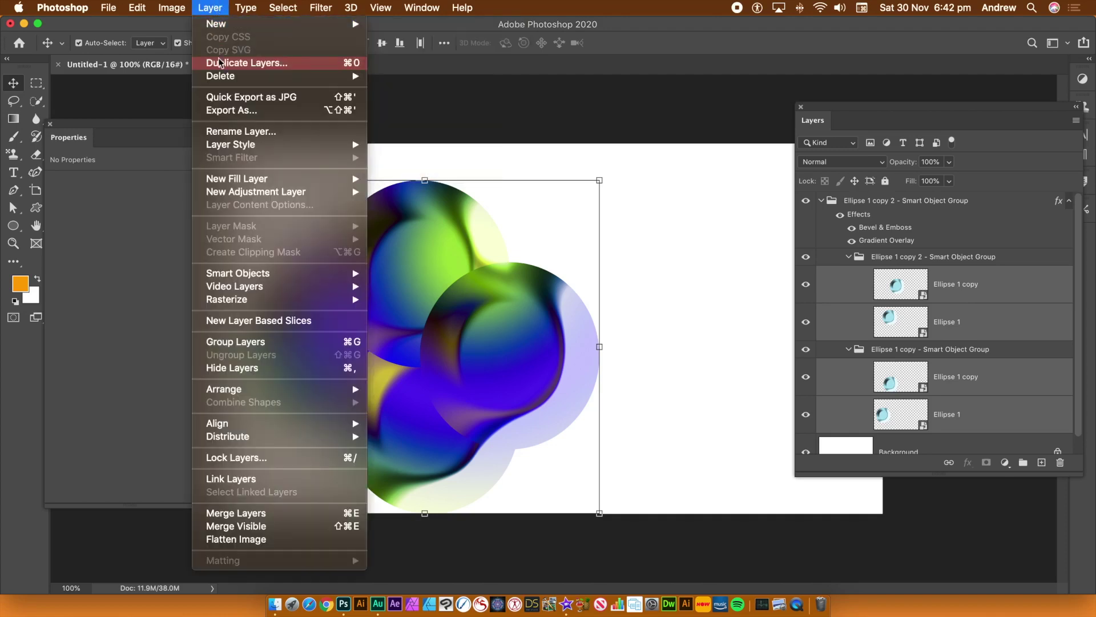
mouse_move(252, 276)
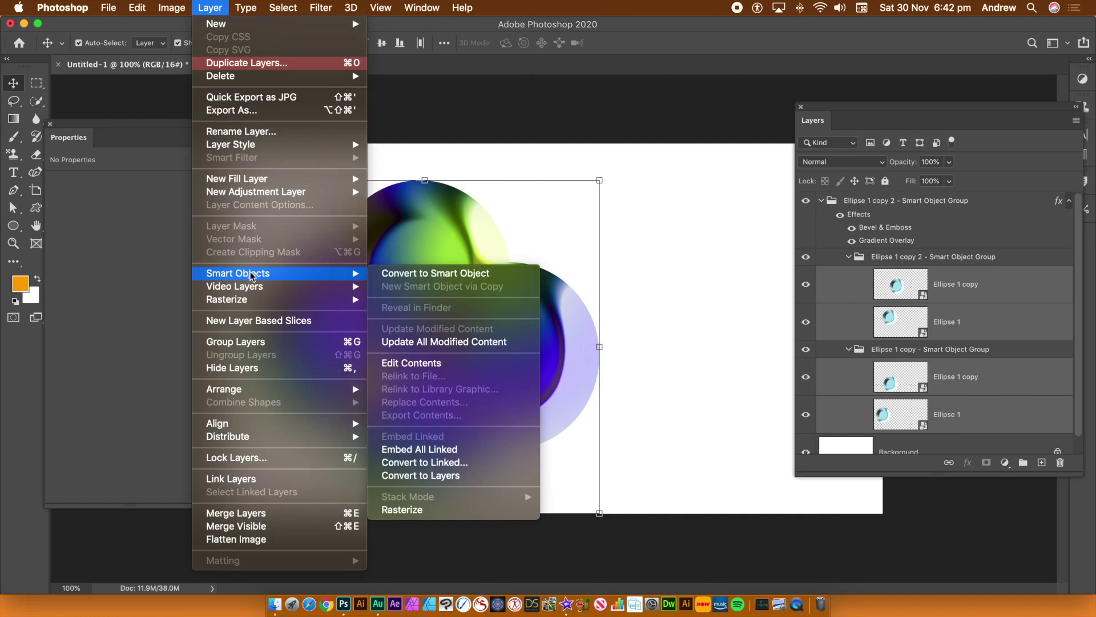
click(440, 478)
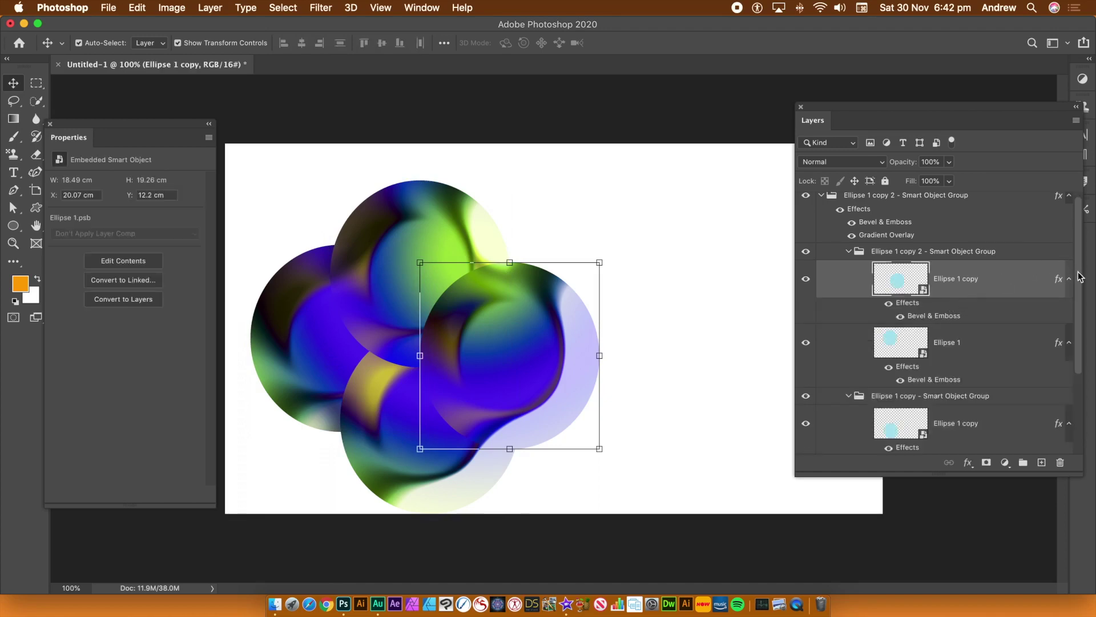
Cmd-click the inner Ellipse 1 and the lower group's Ellipse 1 copy to multi-select them
drag(1079, 277, 1061, 292)
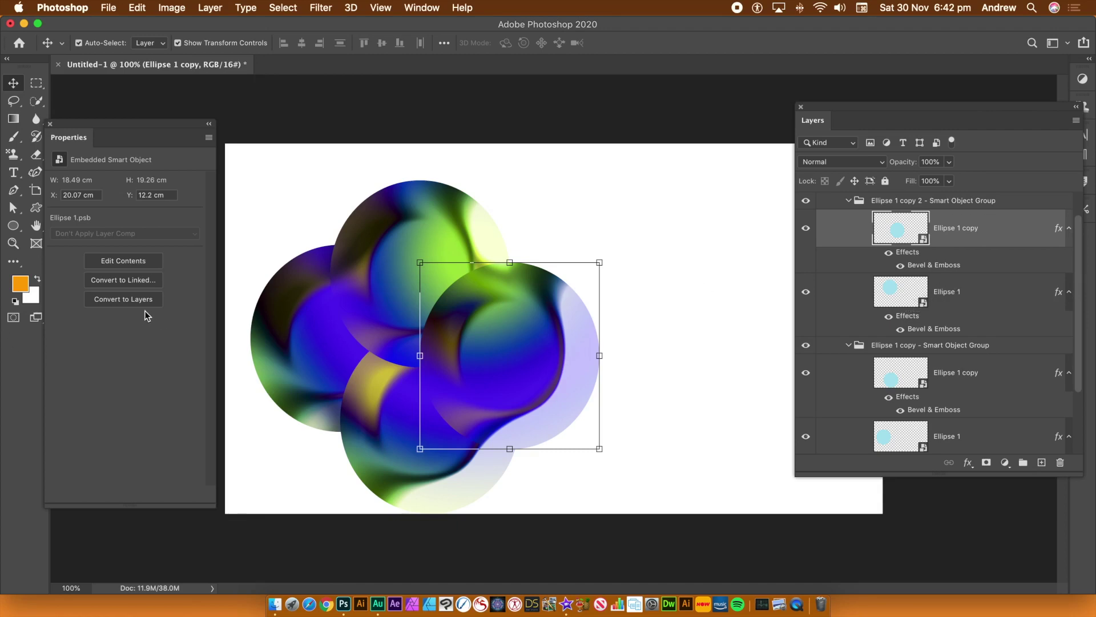
key(super)
super+click(912, 297)
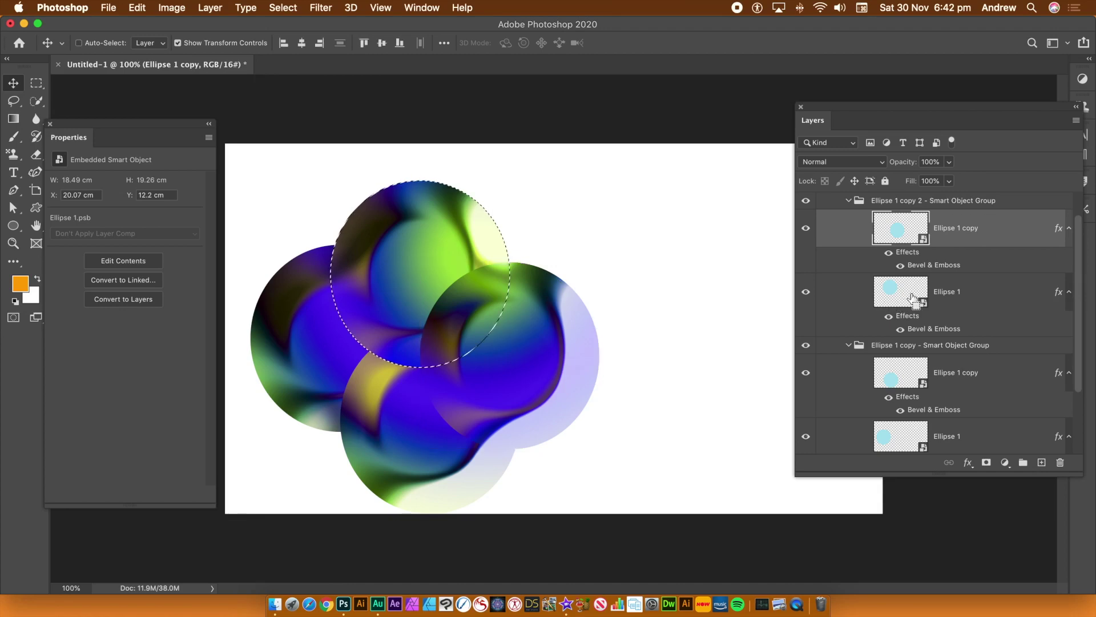
click(961, 293)
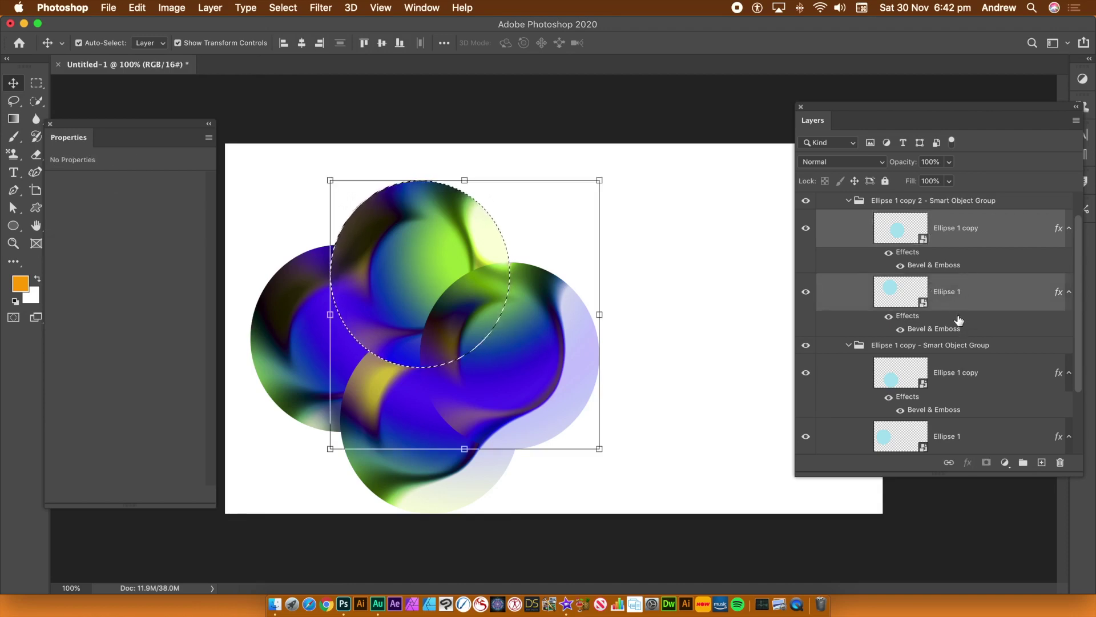
shift+click(960, 374)
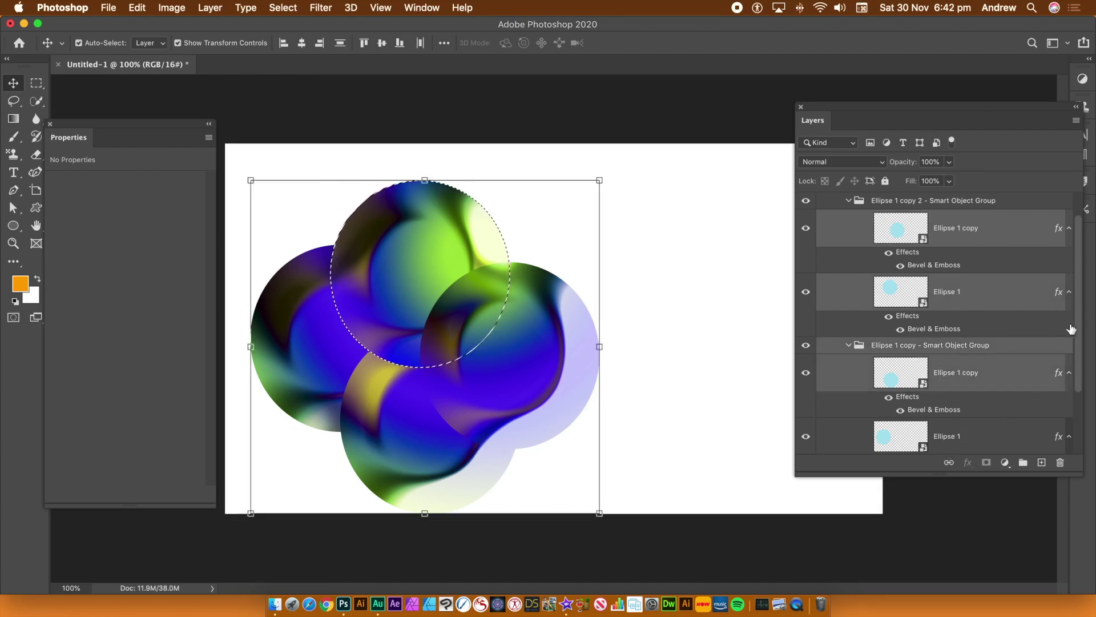
scroll(1080, 369, down, 2)
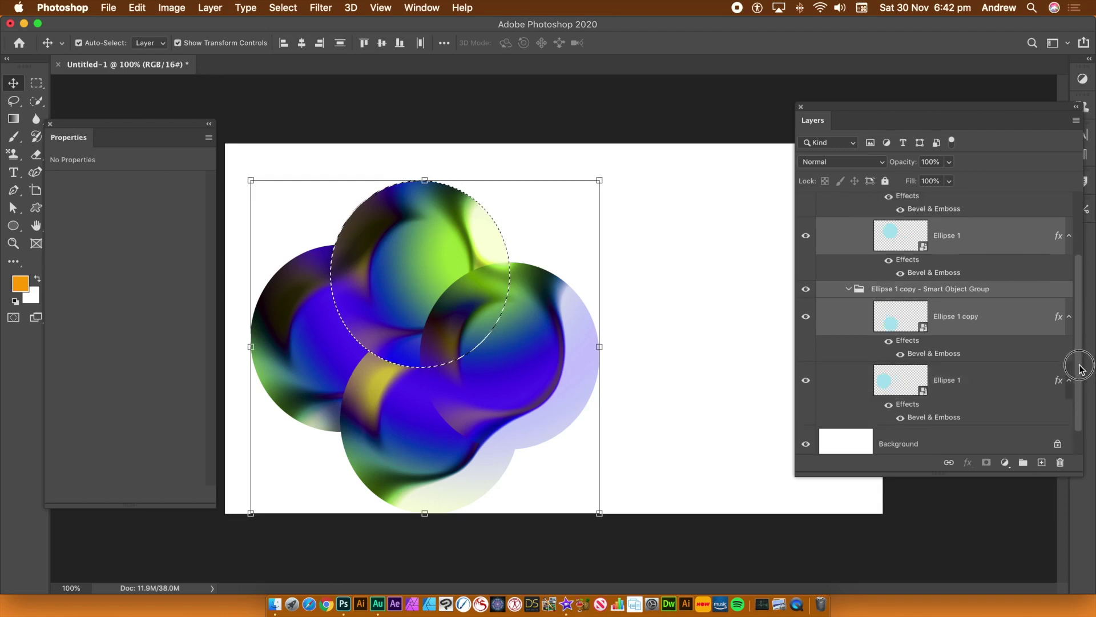
drag(1080, 368, 1080, 386)
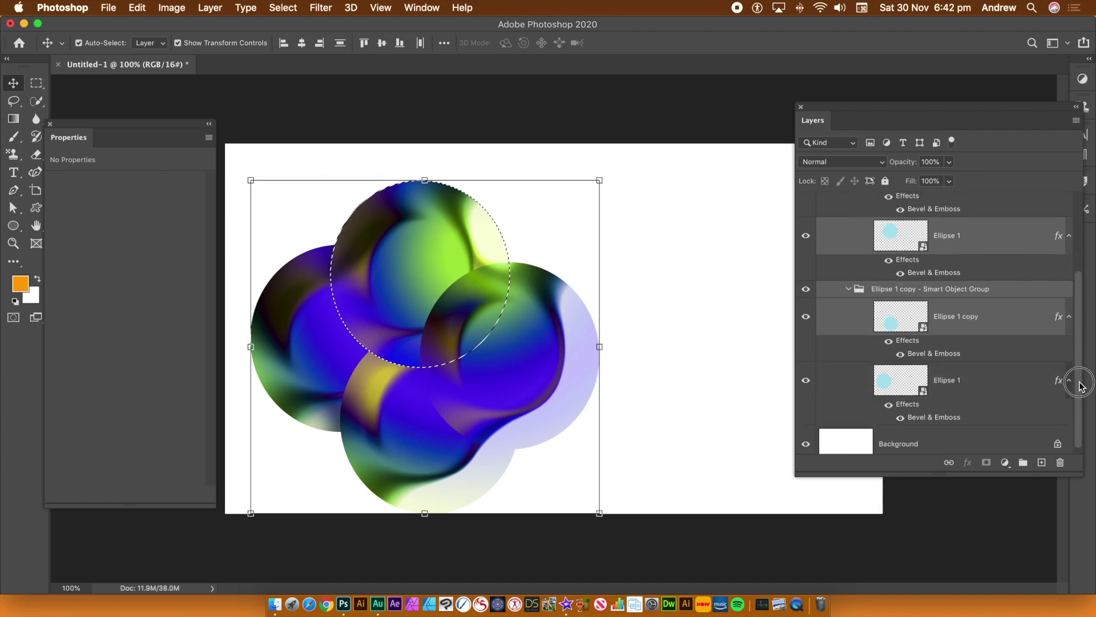
Add the bottom Ellipse 1 layer to the selection and deselect the circular marquee
click(964, 385)
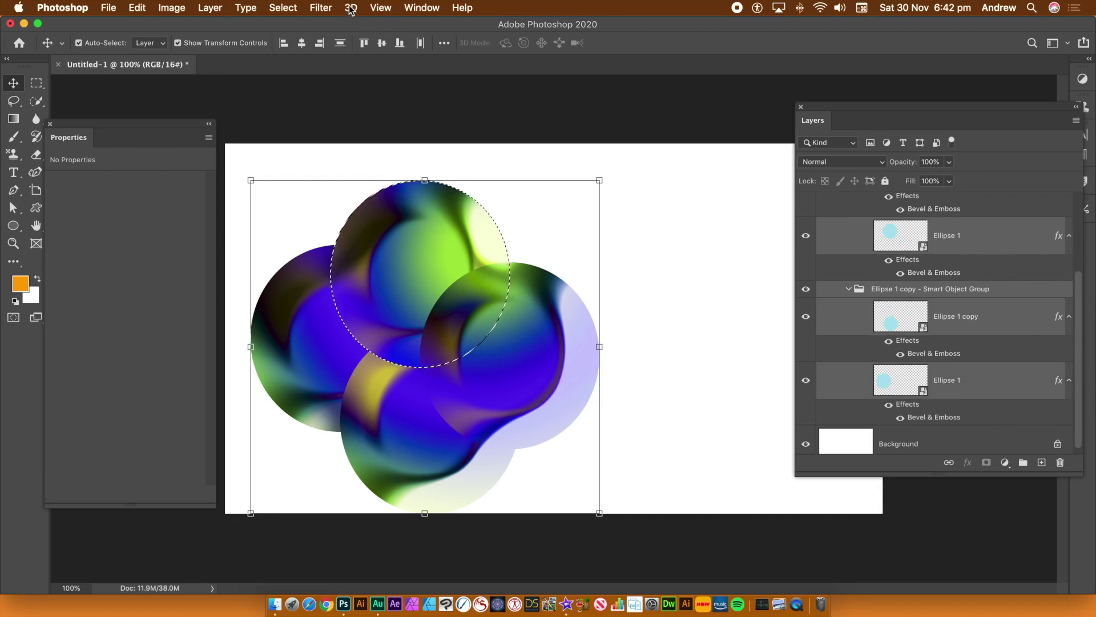
click(283, 8)
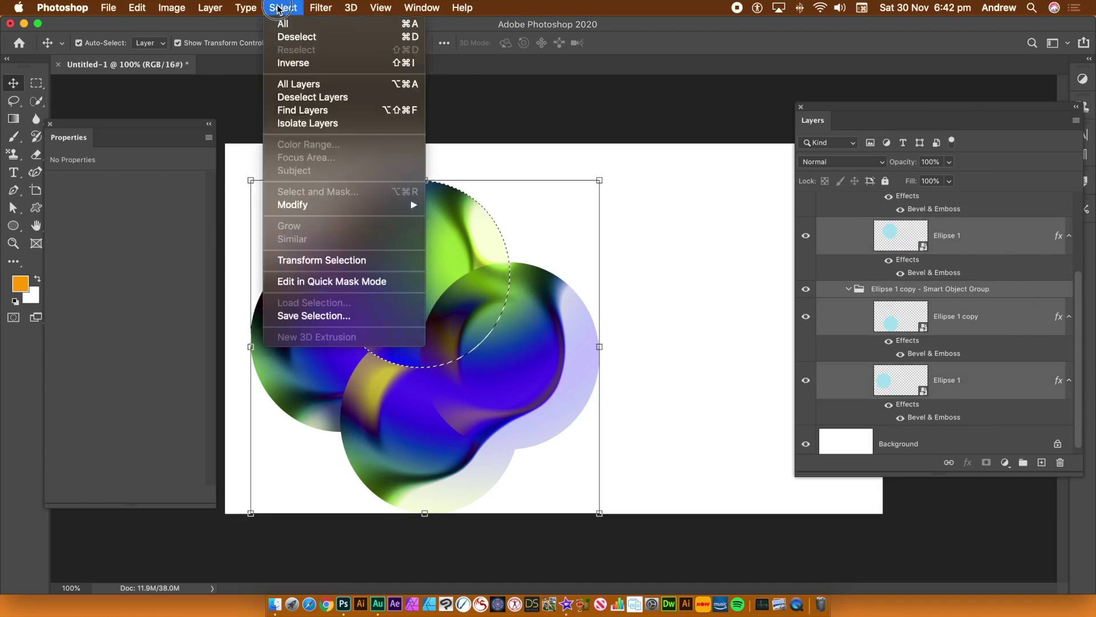
click(290, 38)
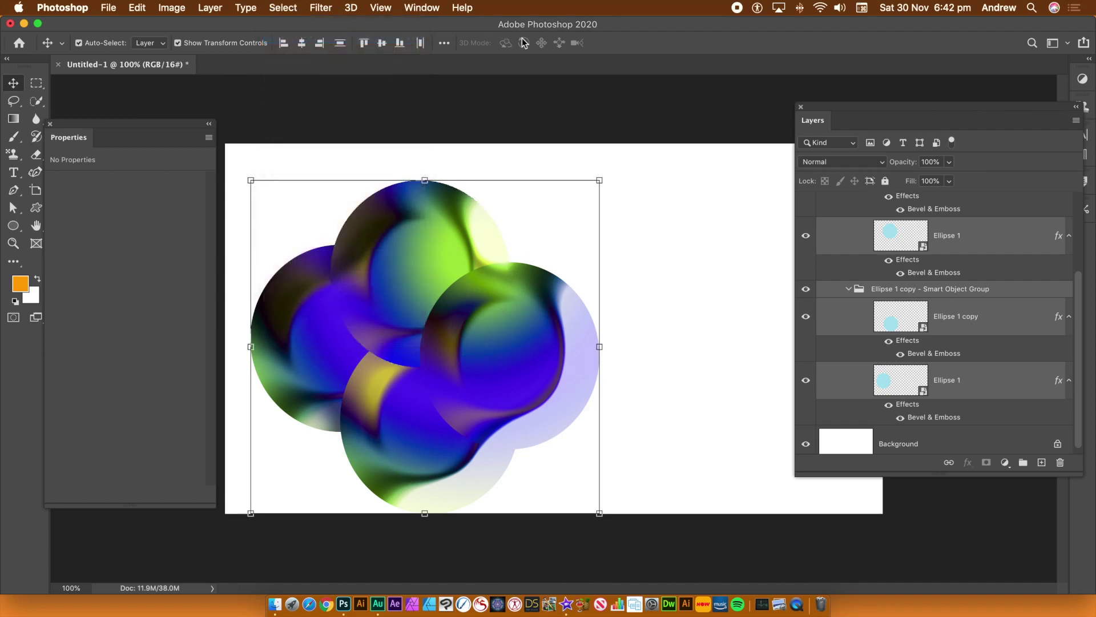
Convert the selected smart objects via Layer > Smart Objects > Convert to Layers
click(209, 7)
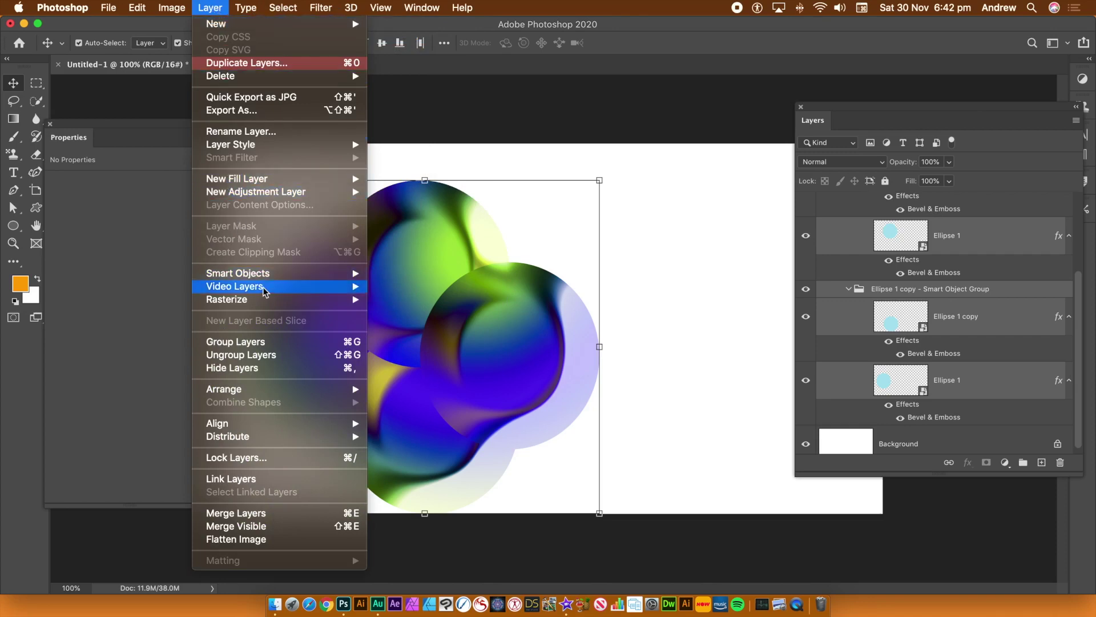
mouse_move(268, 279)
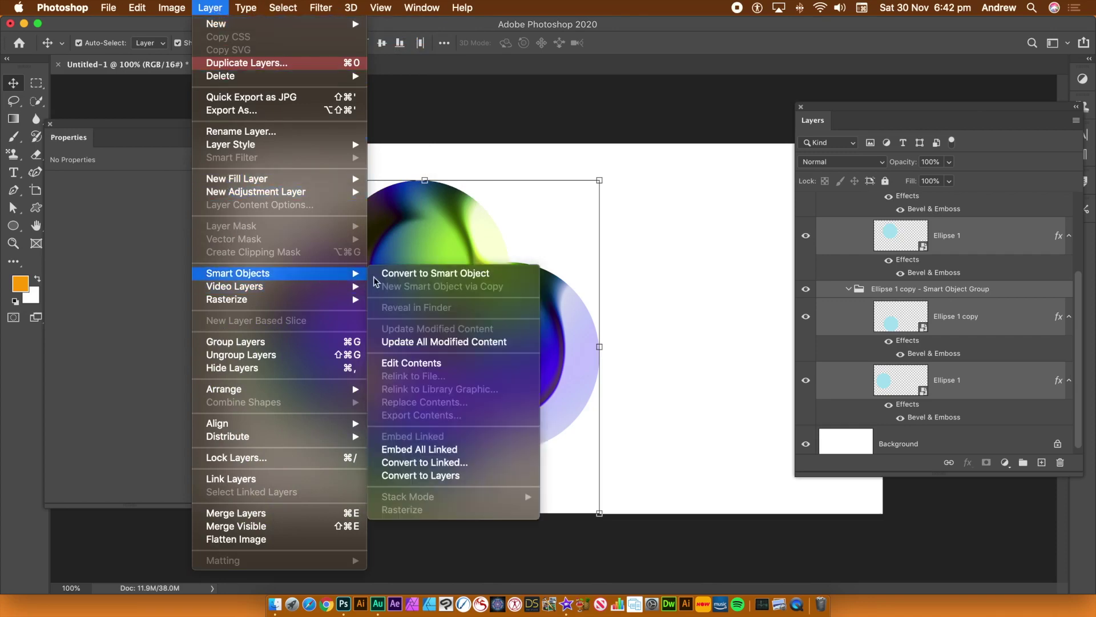
click(457, 479)
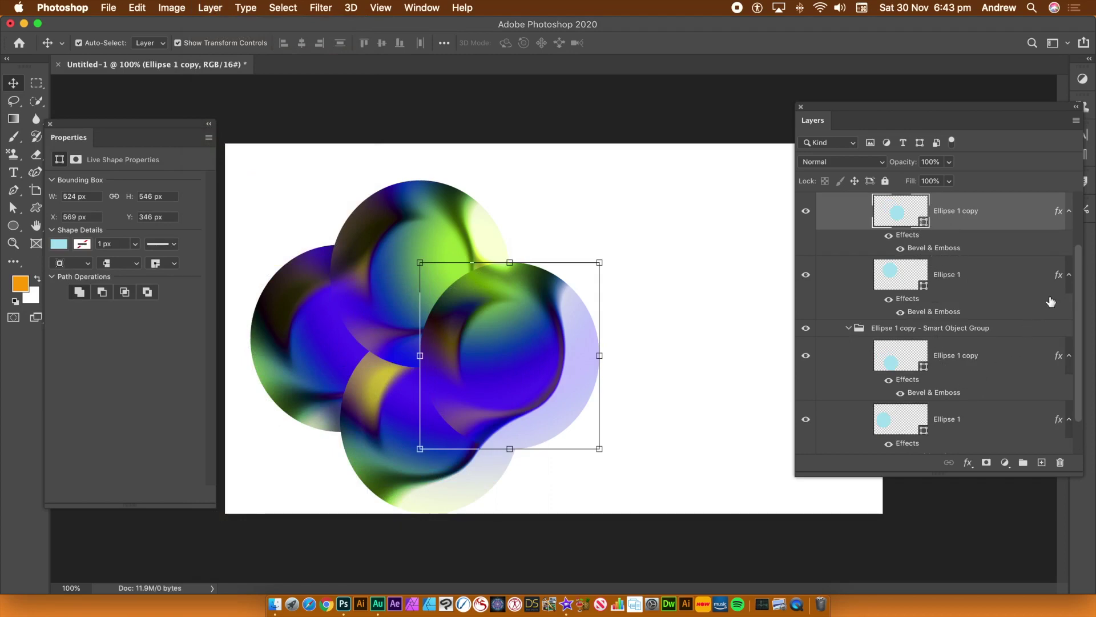
Collapse and re-expand the nested Ellipse 1 copy groups to inspect the layer stack
scroll(1084, 285, down, 2)
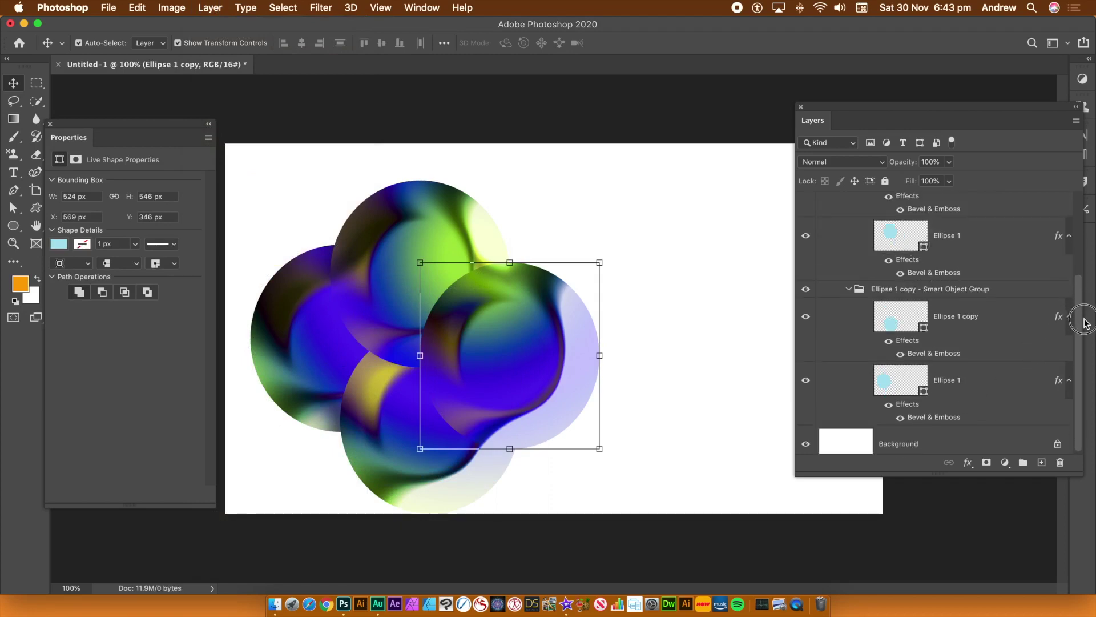
scroll(1064, 274, up, 5)
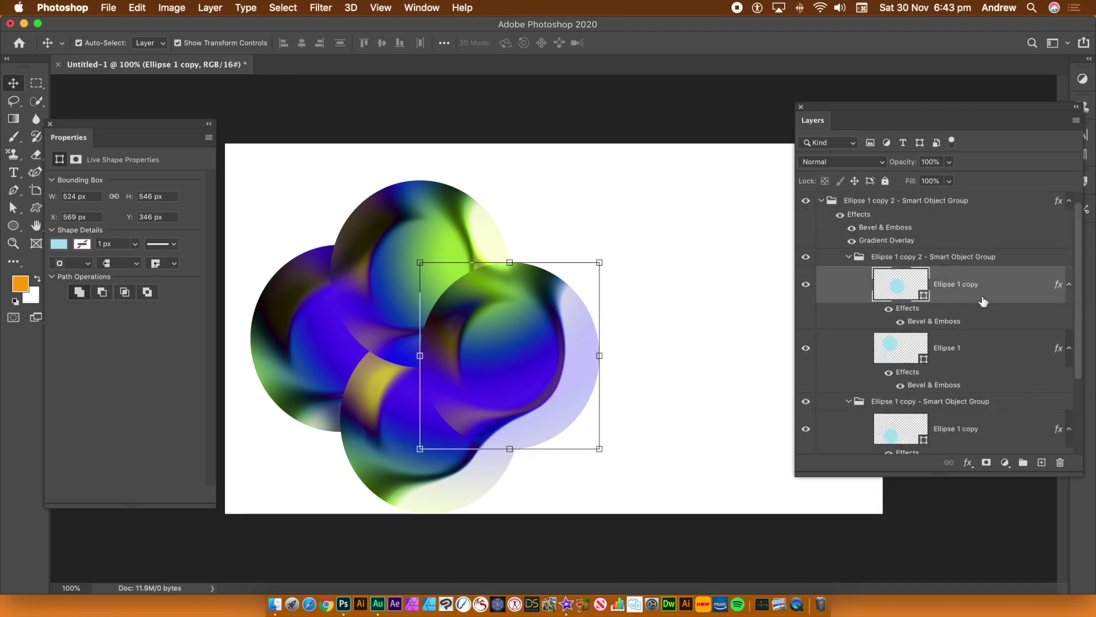
click(858, 257)
click(849, 256)
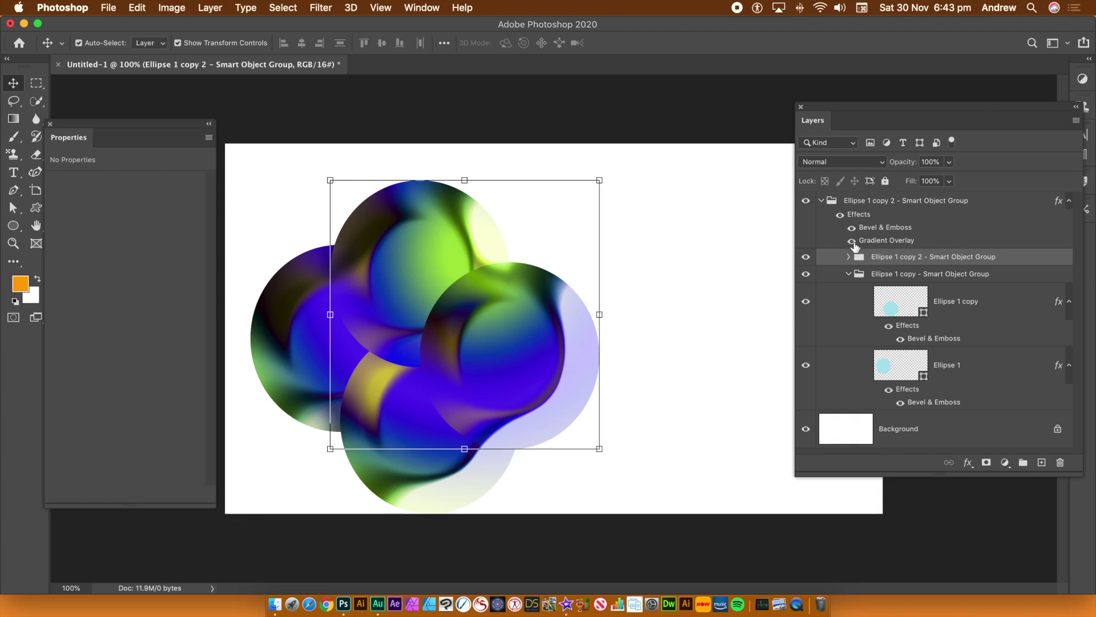
click(825, 204)
click(821, 201)
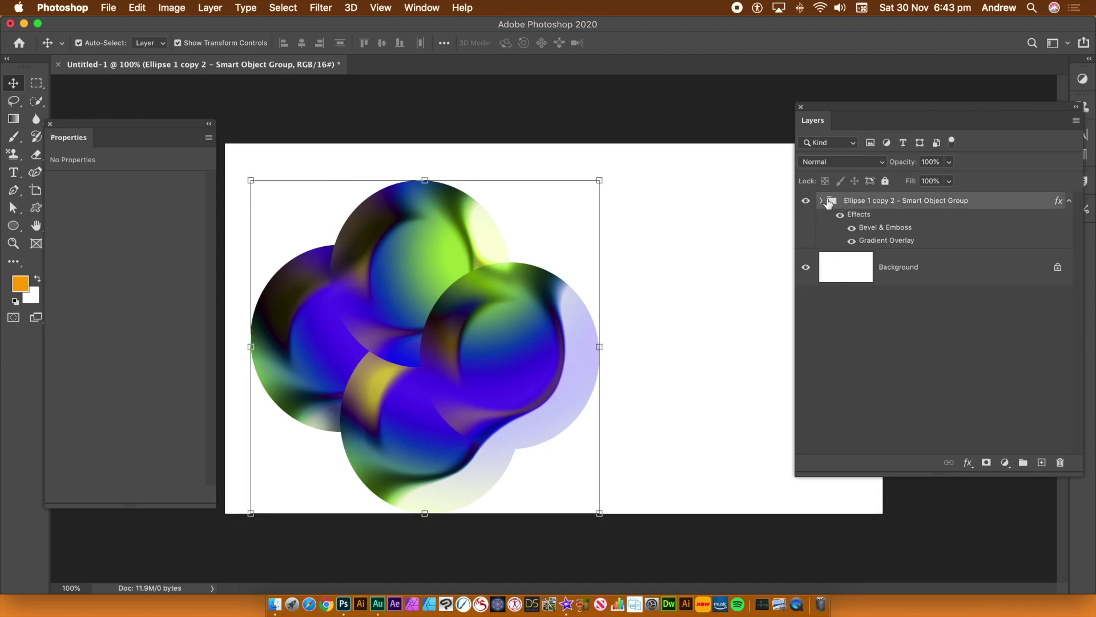
click(821, 200)
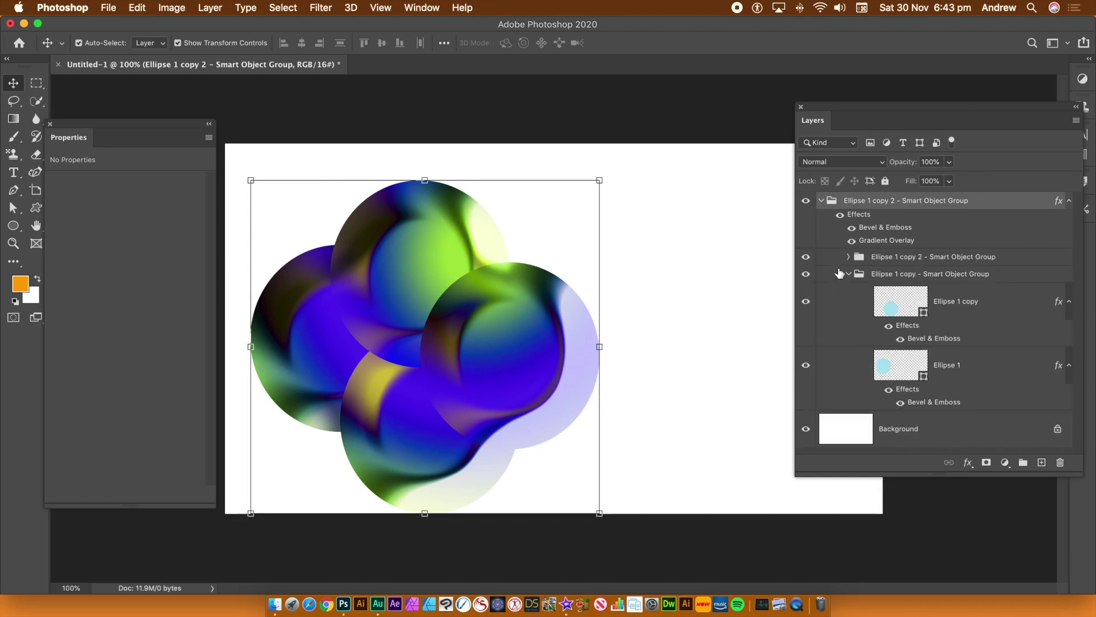
click(848, 275)
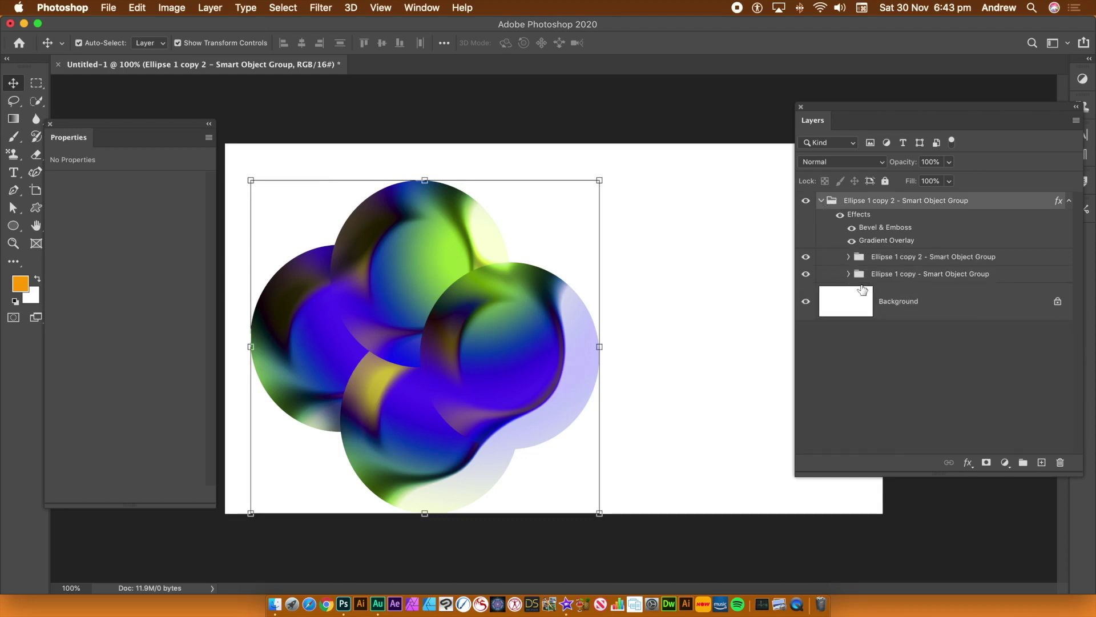
click(848, 258)
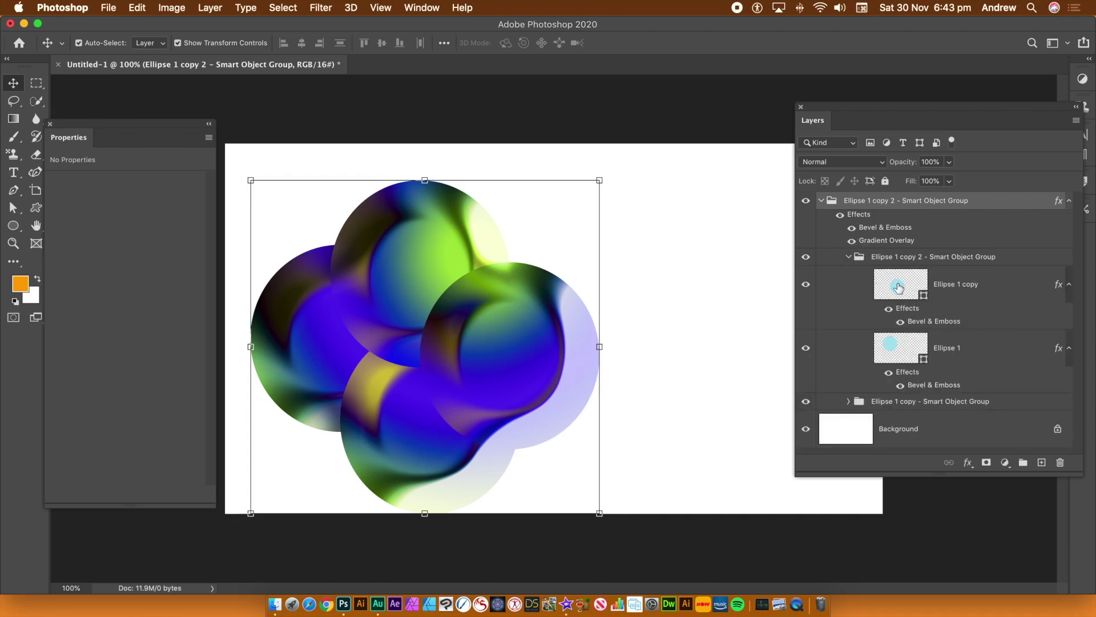
Confirm Ellipse 1 copy and Ellipse 1 are live shapes, then collapse the top group
click(952, 287)
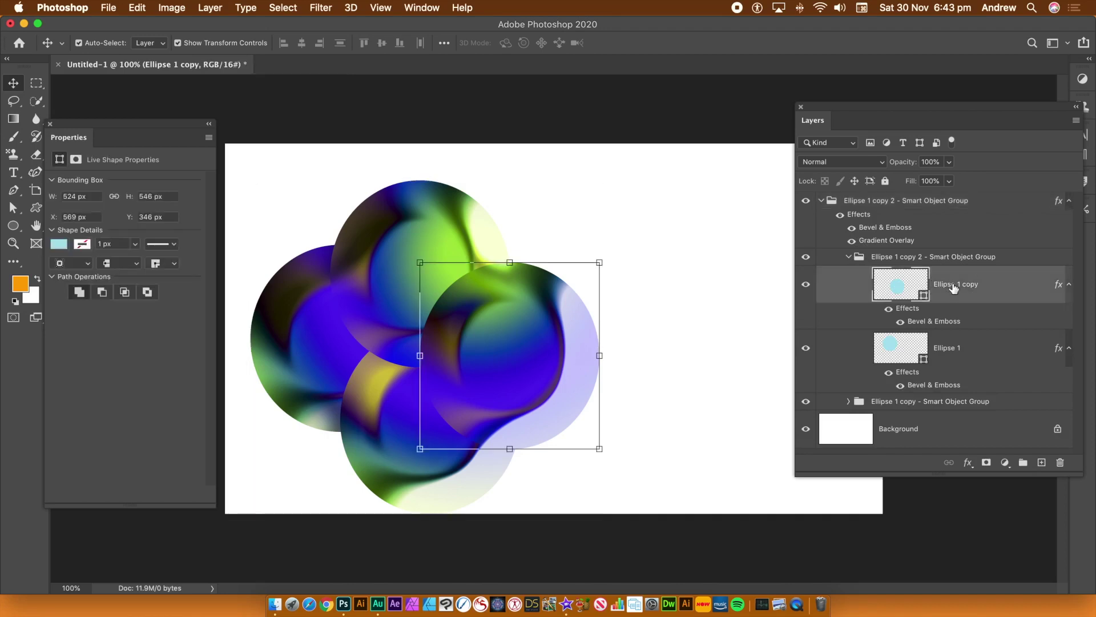
click(960, 349)
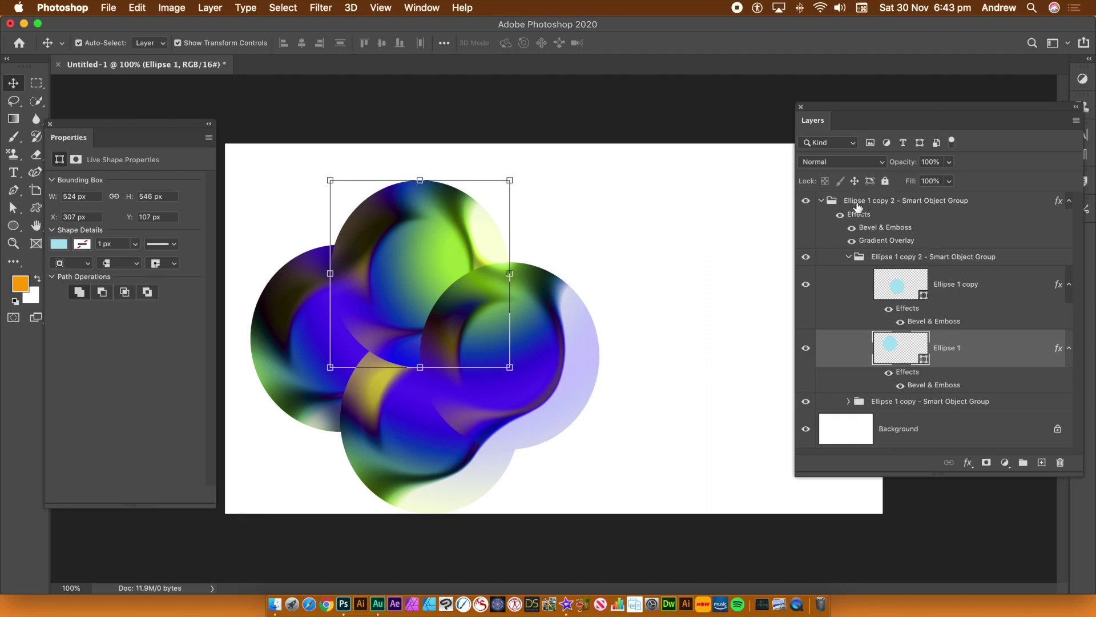
click(820, 201)
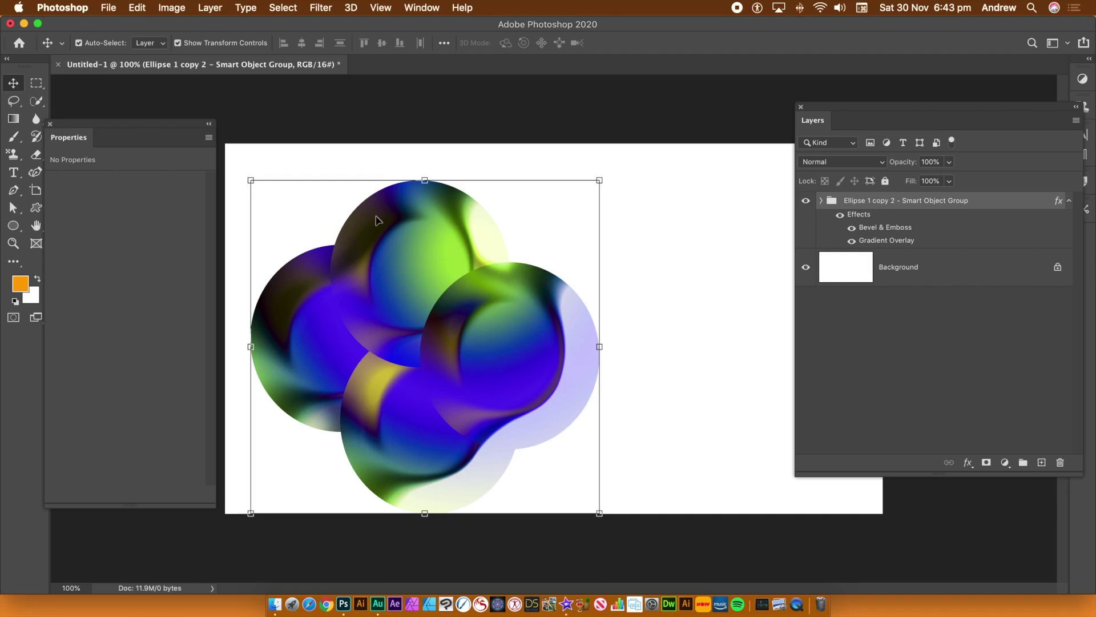
Delete the circle composition group and draw a new circle with the Ellipse Tool
key(BackSpace)
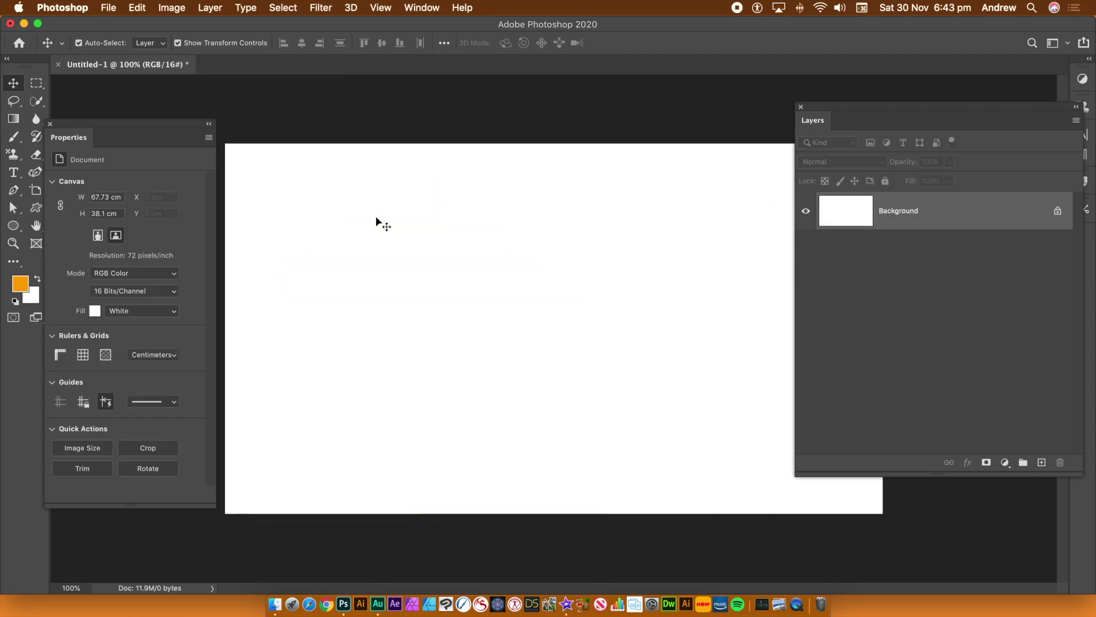
click(13, 225)
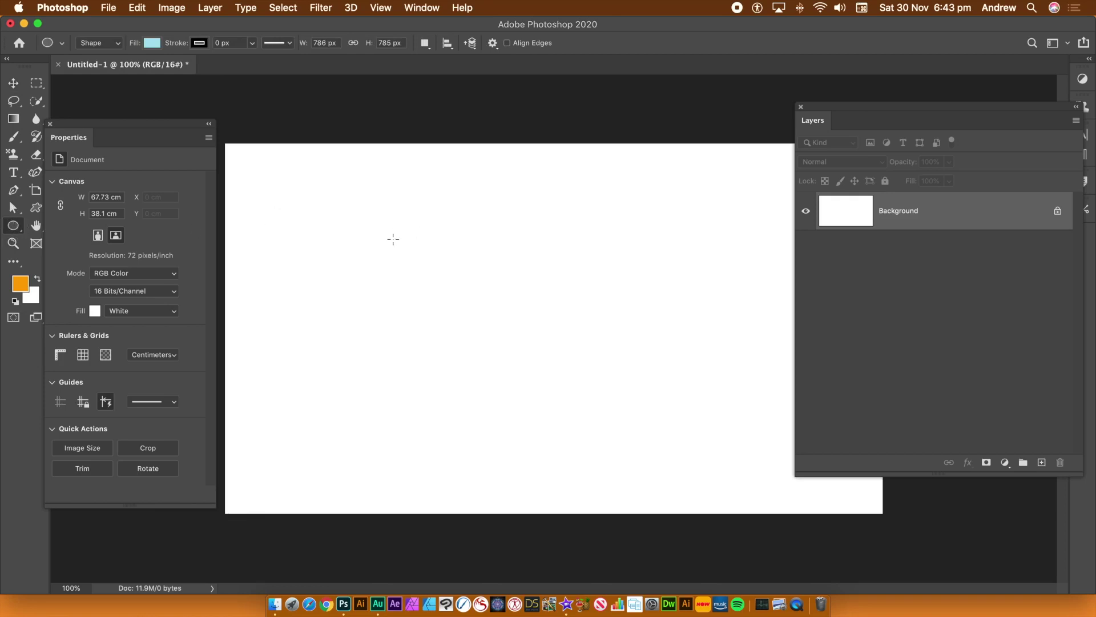
drag(416, 222, 611, 417)
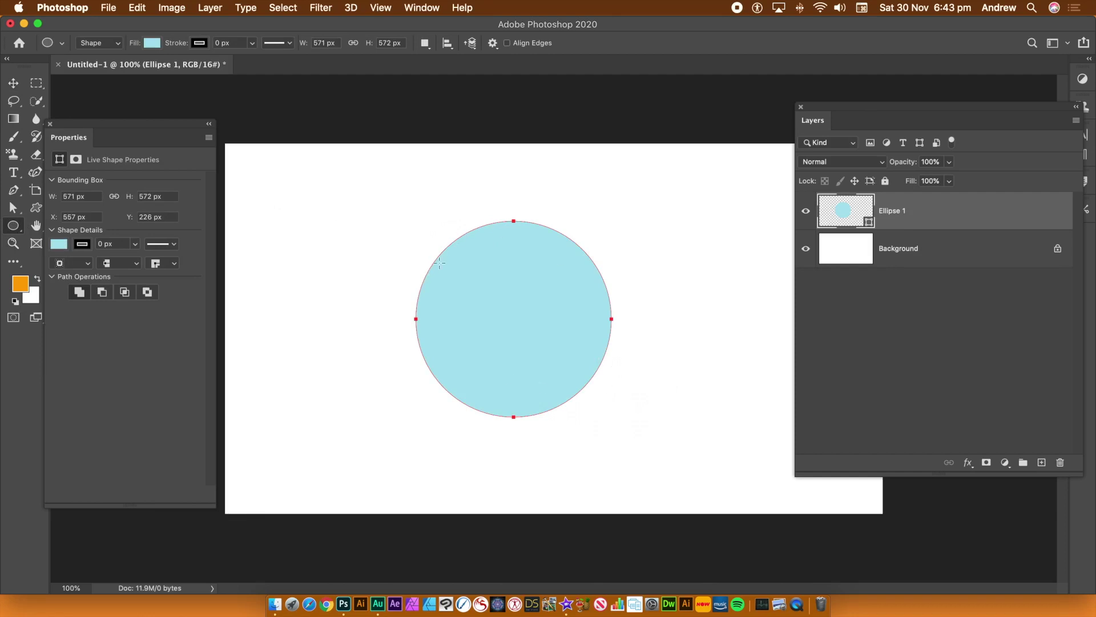
Convert the new Ellipse 1 circle into an embedded smart object
click(210, 8)
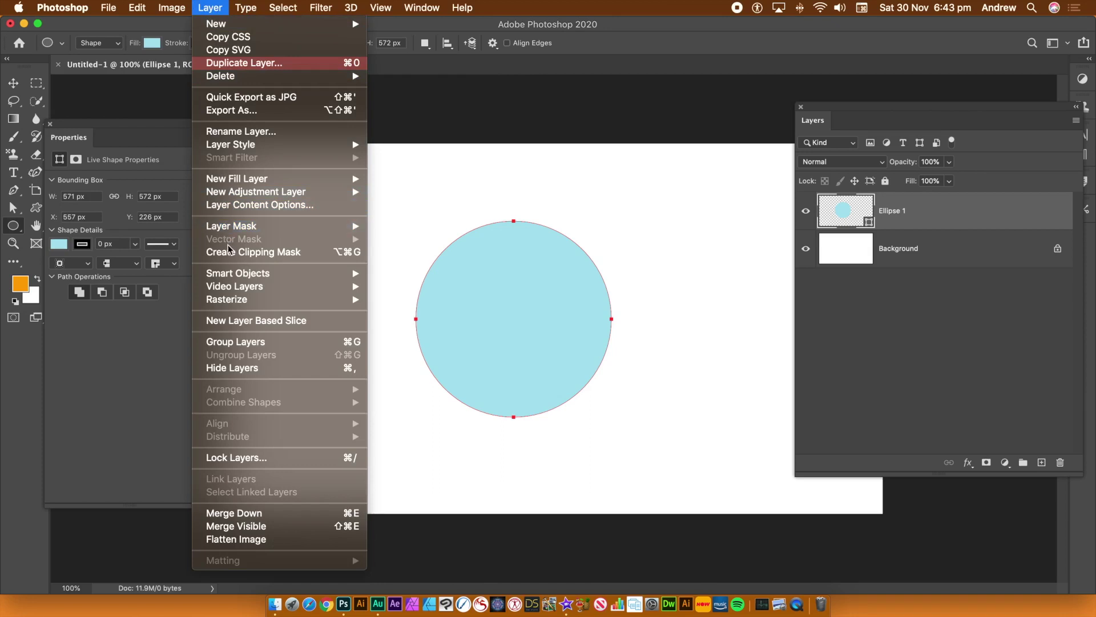
mouse_move(243, 275)
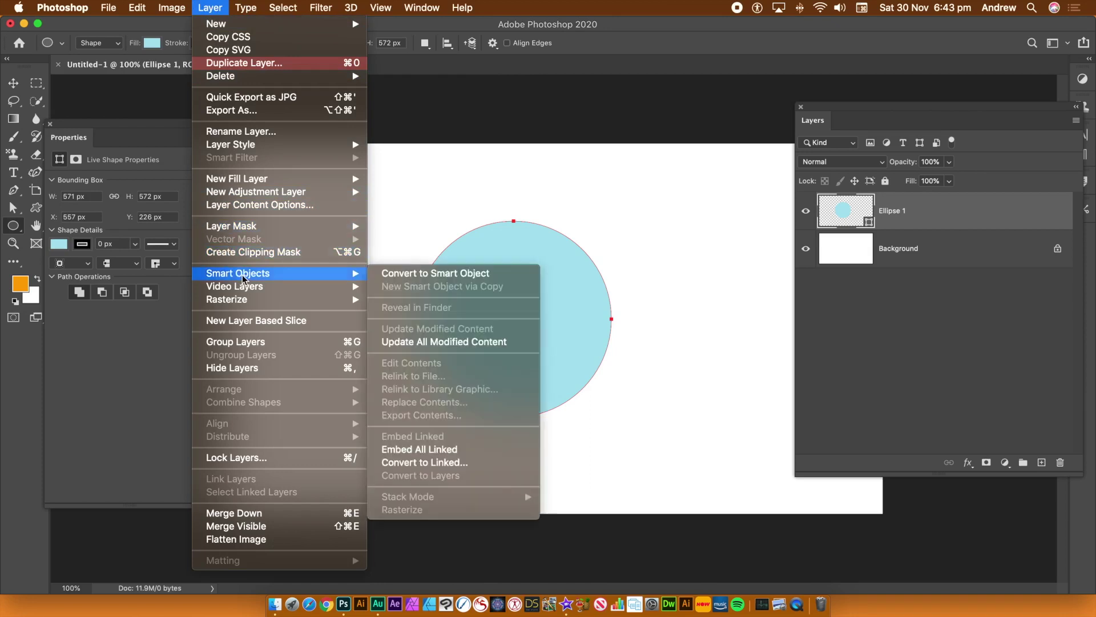
click(428, 276)
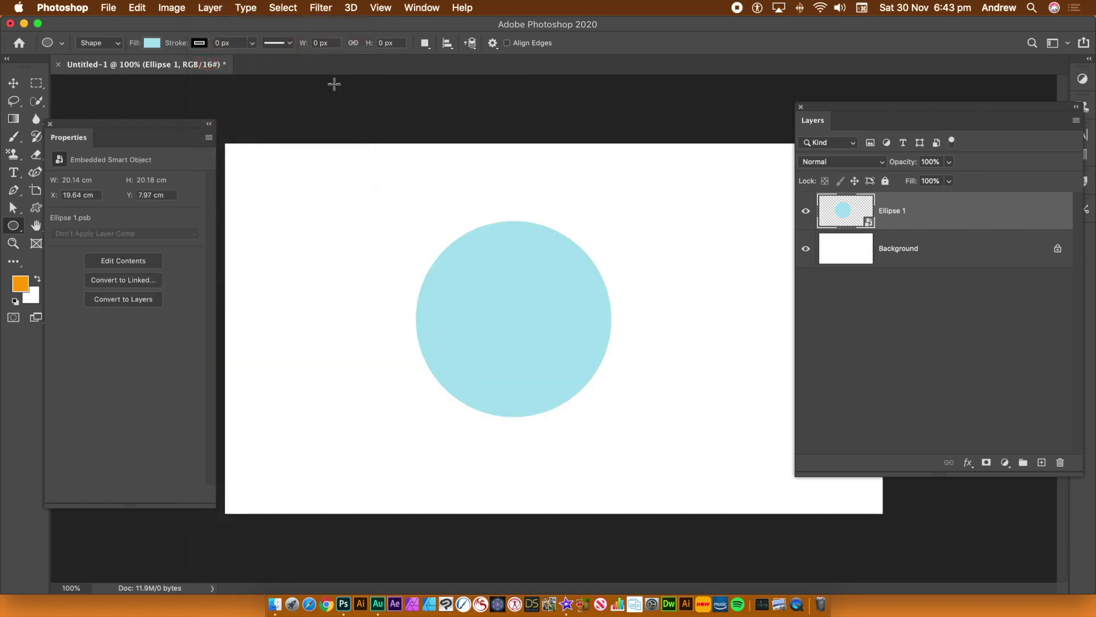
With the Move Tool, convert the Ellipse 1 smart object back to layers in Properties
click(14, 83)
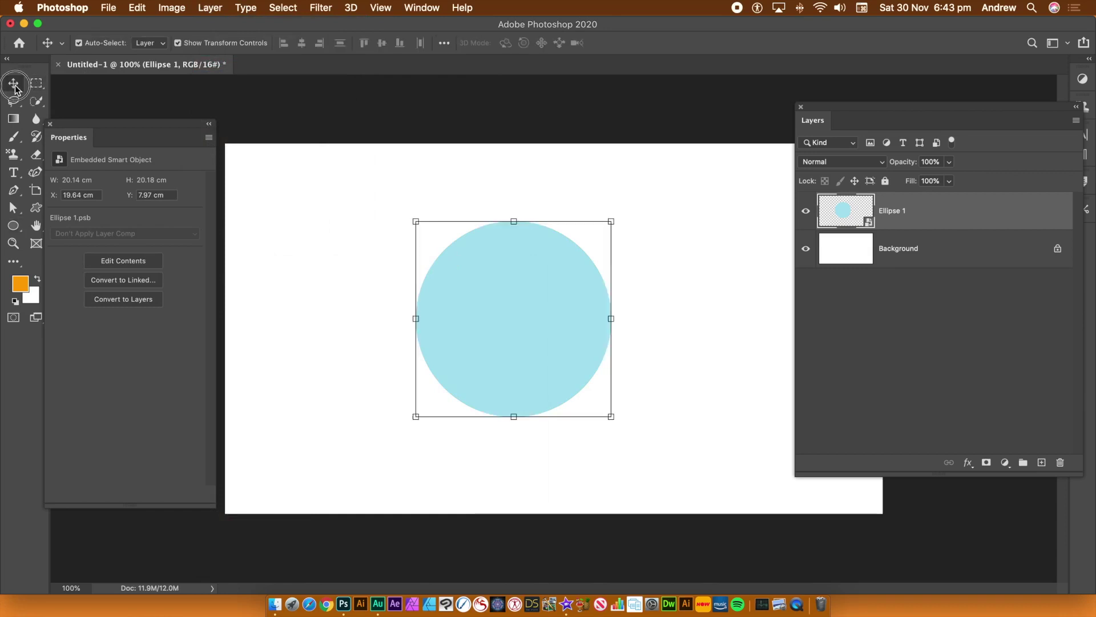
click(135, 300)
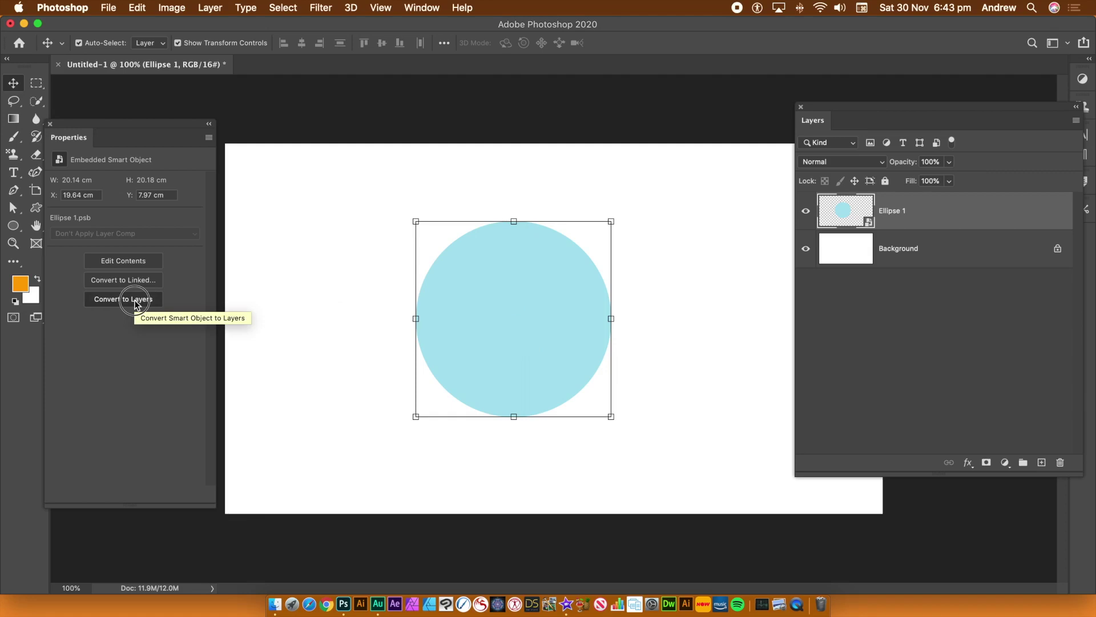